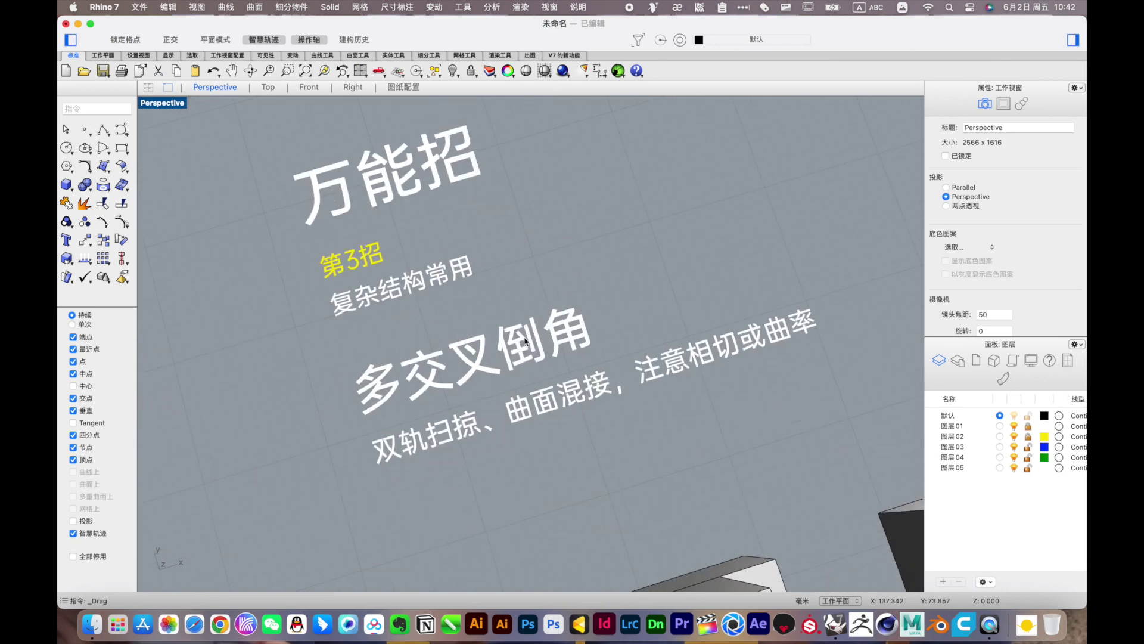
- Pan the Perspective view from the 第3招 caption to the two unfilleted 第1招 U-shaped blocks
{"action": "right_click_drag", "start_coordinate": [614, 350], "coordinate": [585, 412]}
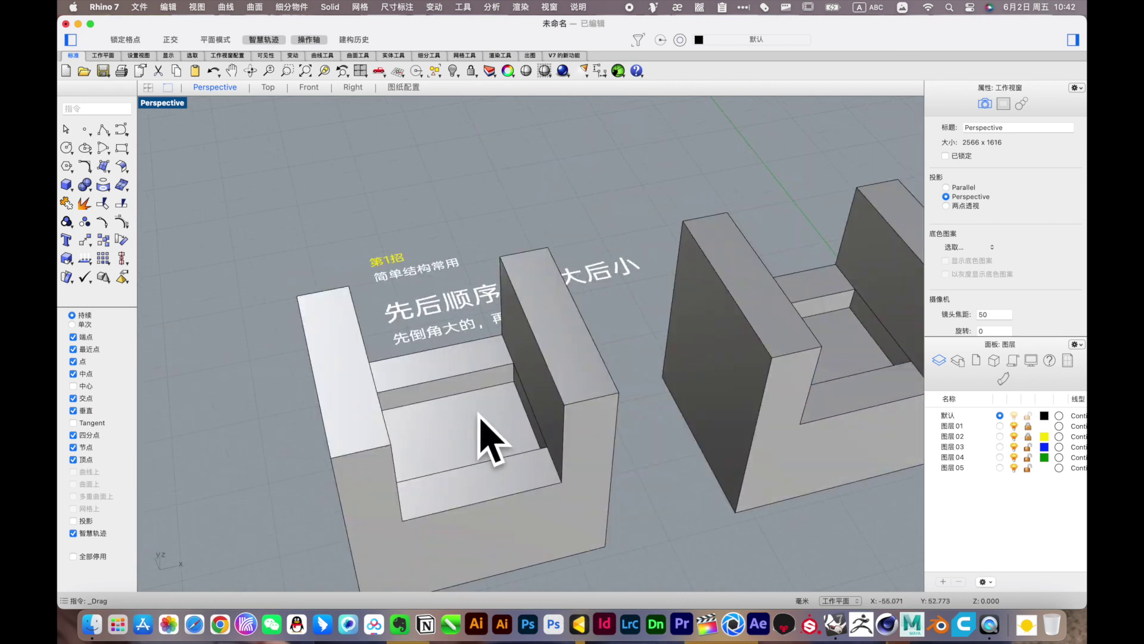
- Start FilletEdge on the U-shaped block, undo the radius 2 attempt, and set radius 1
{"action": "right_click_drag", "start_coordinate": [480, 414], "coordinate": [480, 417]}
{"action": "left_click_drag", "start_coordinate": [85, 168], "coordinate": [107, 237]}
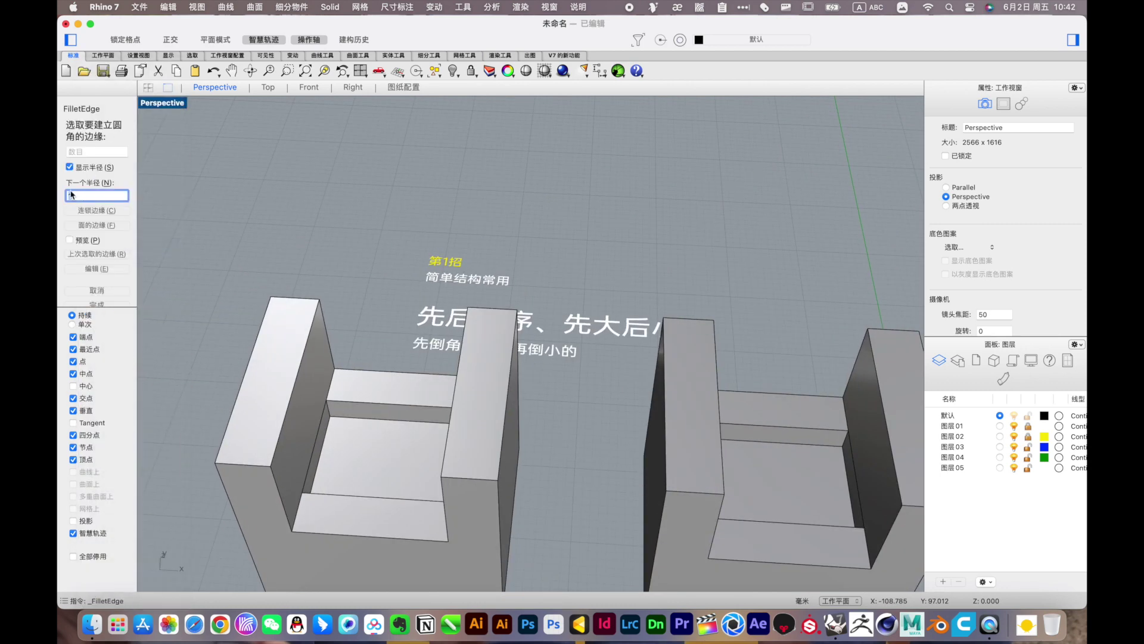
{"action": "scroll", "coordinate": [365, 357], "scroll_direction": "up", "scroll_amount": 3}
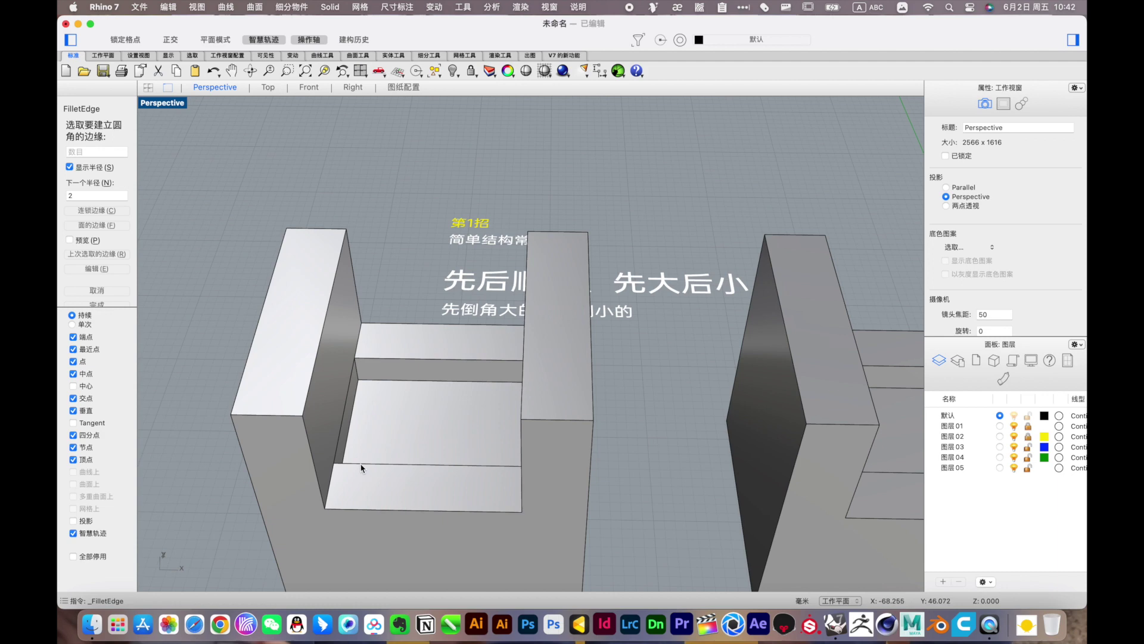
{"action": "scroll", "coordinate": [362, 469], "scroll_direction": "down", "scroll_amount": 3}
{"action": "right_click_drag", "start_coordinate": [409, 439], "coordinate": [573, 445]}
{"action": "key", "text": "super+z"}
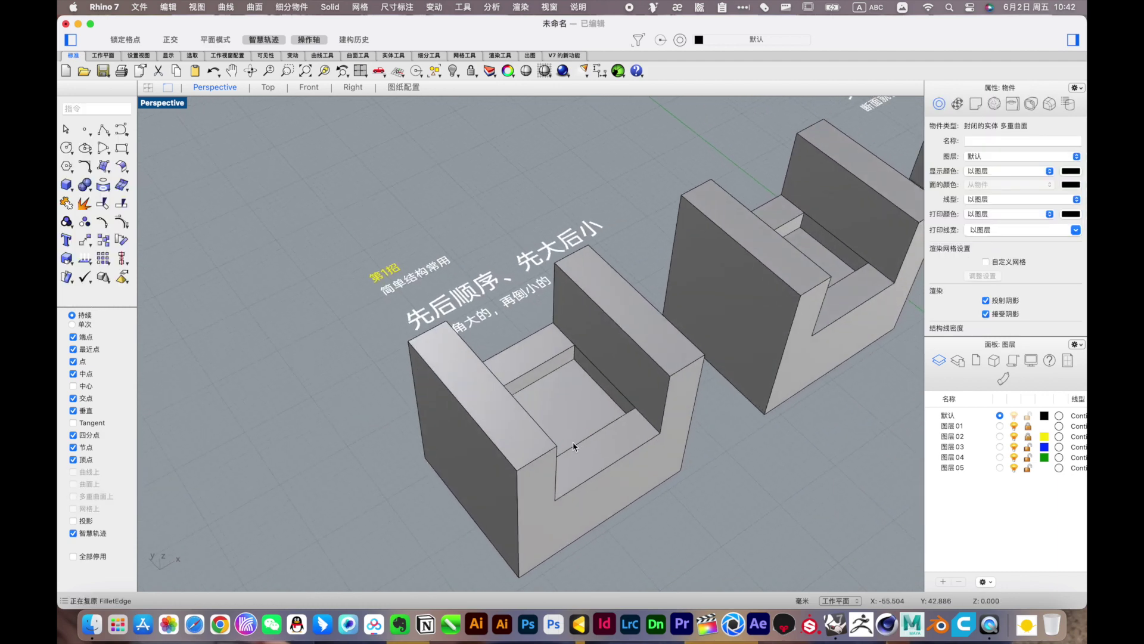
{"action": "type", "text": "1"}
- Select three inner edges of the block for the radius 1 fillet
{"action": "scroll", "coordinate": [493, 360], "scroll_direction": "up", "scroll_amount": 3}
{"action": "left_click", "coordinate": [481, 309]}
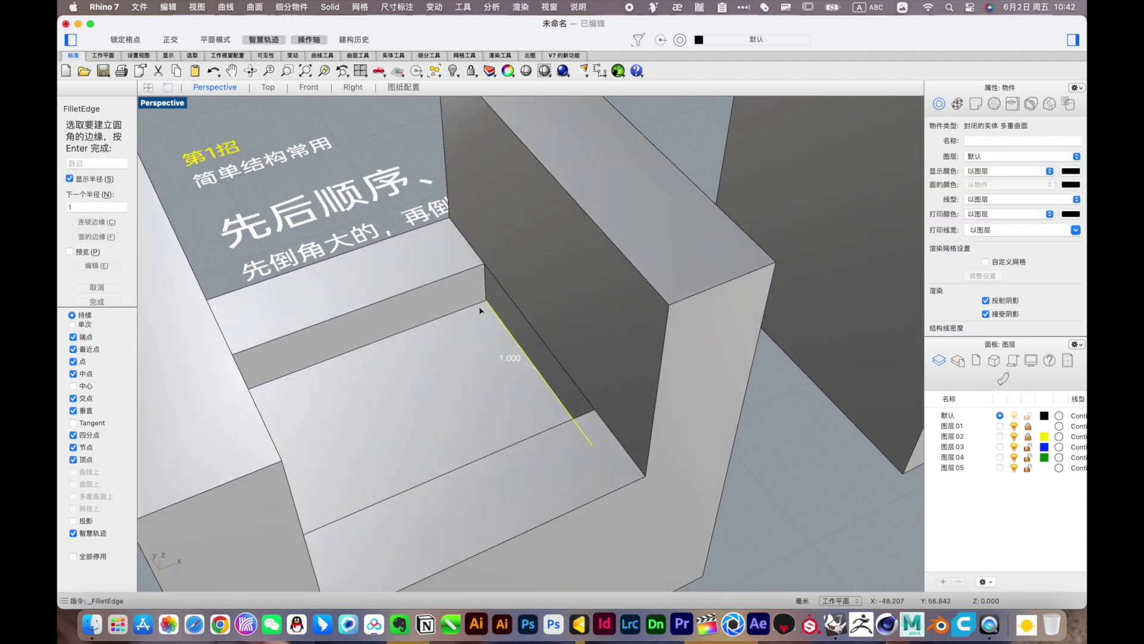
{"action": "scroll", "coordinate": [453, 329], "scroll_direction": "down", "scroll_amount": 3}
{"action": "scroll", "coordinate": [343, 366], "scroll_direction": "up", "scroll_amount": 4}
{"action": "left_click", "coordinate": [343, 365]}
{"action": "right_click_drag", "start_coordinate": [429, 306], "coordinate": [554, 311]}
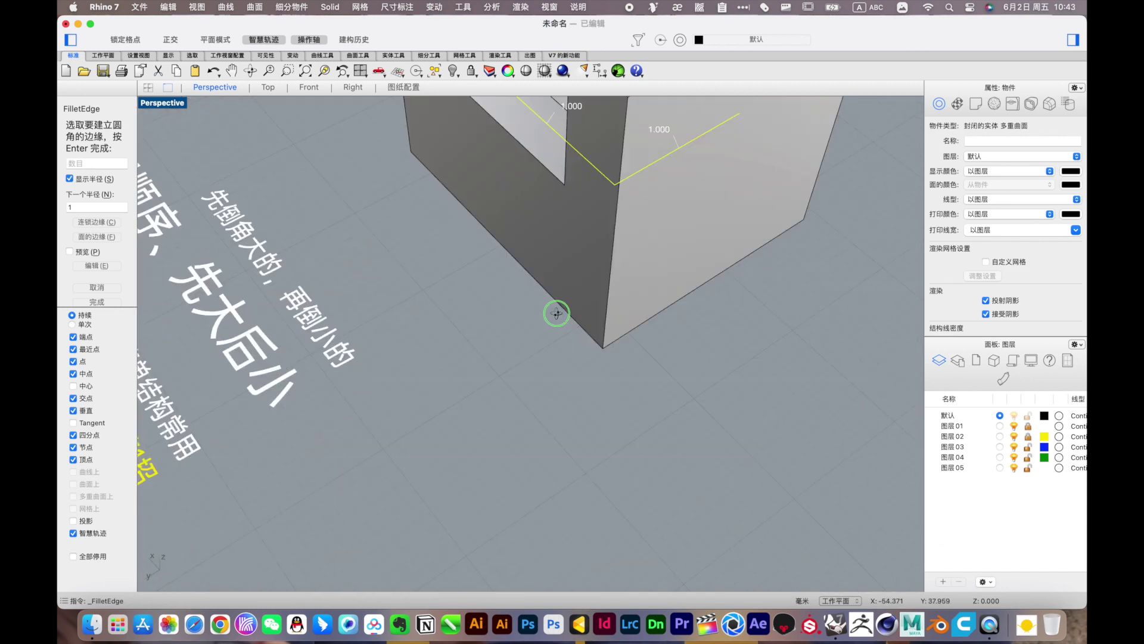
{"action": "scroll", "coordinate": [506, 322], "scroll_direction": "up", "scroll_amount": 3}
{"action": "left_click", "coordinate": [469, 335]}
- Check the picked edges around the block and apply the radius 1 fillets
{"action": "scroll", "coordinate": [367, 273], "scroll_direction": "down", "scroll_amount": 3}
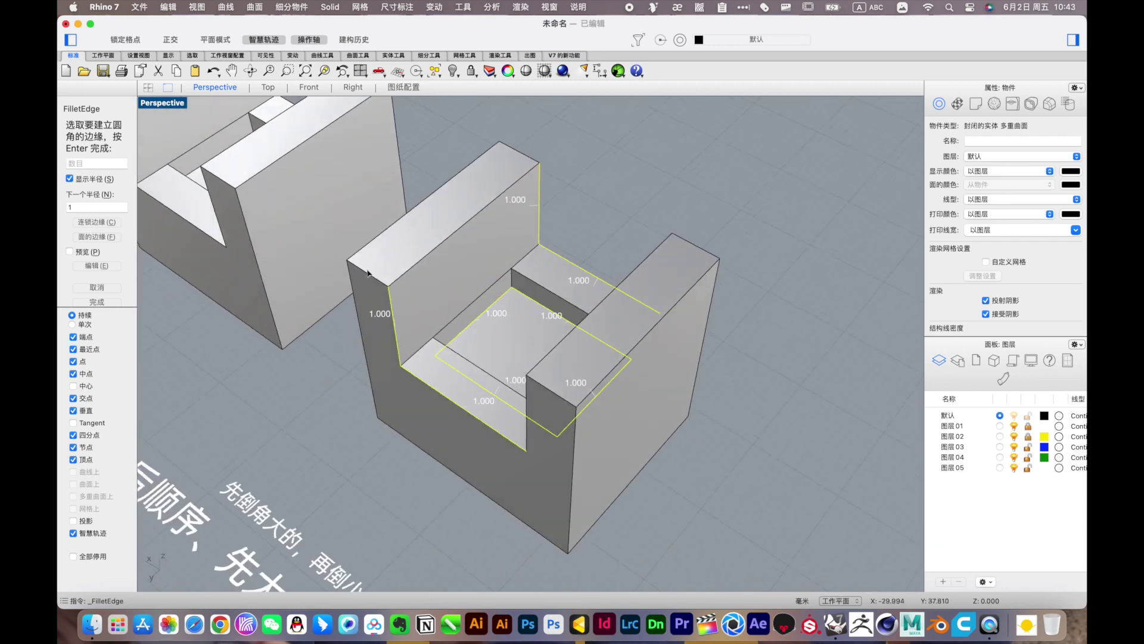
{"action": "mouse_move", "coordinate": [560, 177]}
{"action": "right_mouse_down"}
{"action": "mouse_move", "coordinate": [636, 355]}
{"action": "mouse_move", "coordinate": [679, 324]}
{"action": "mouse_move", "coordinate": [672, 266]}
{"action": "right_mouse_up"}
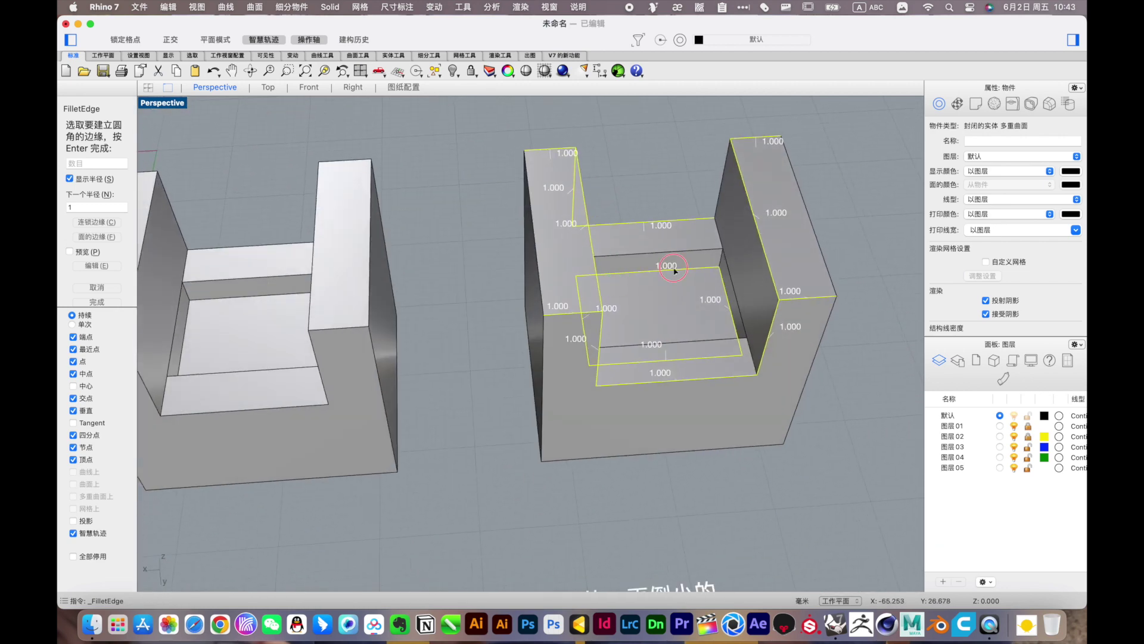
{"action": "scroll", "coordinate": [608, 281], "scroll_direction": "up", "scroll_amount": 3}
{"action": "scroll", "coordinate": [607, 281], "scroll_direction": "down", "scroll_amount": 3}
{"action": "right_click_drag", "start_coordinate": [538, 325], "coordinate": [481, 322]}
{"action": "key", "text": "Return"}
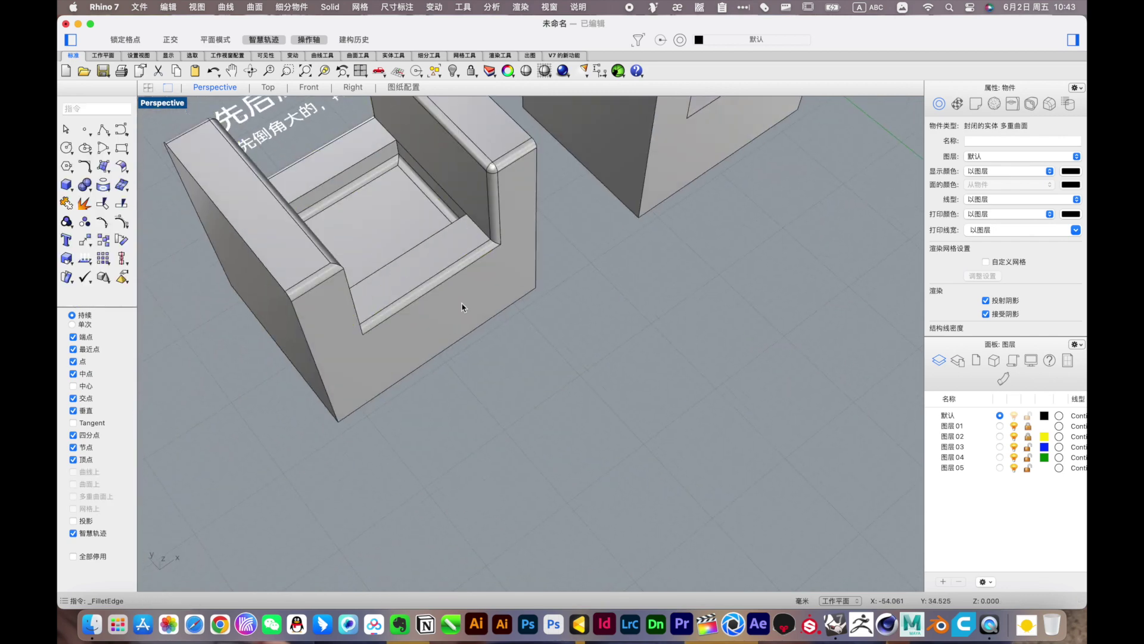
{"action": "scroll", "coordinate": [382, 205], "scroll_direction": "up", "scroll_amount": 3}
{"action": "scroll", "coordinate": [381, 204], "scroll_direction": "down", "scroll_amount": 3}
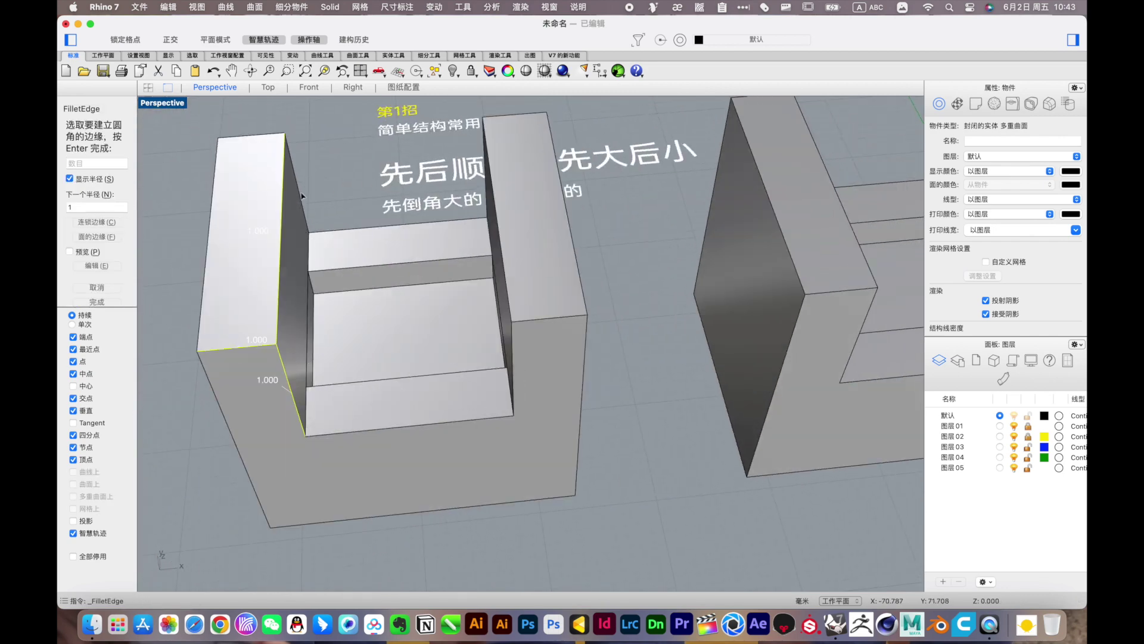
- Apply radius 1 fillets to the twin block's upright edges
{"action": "right_click_drag", "start_coordinate": [303, 196], "coordinate": [499, 208]}
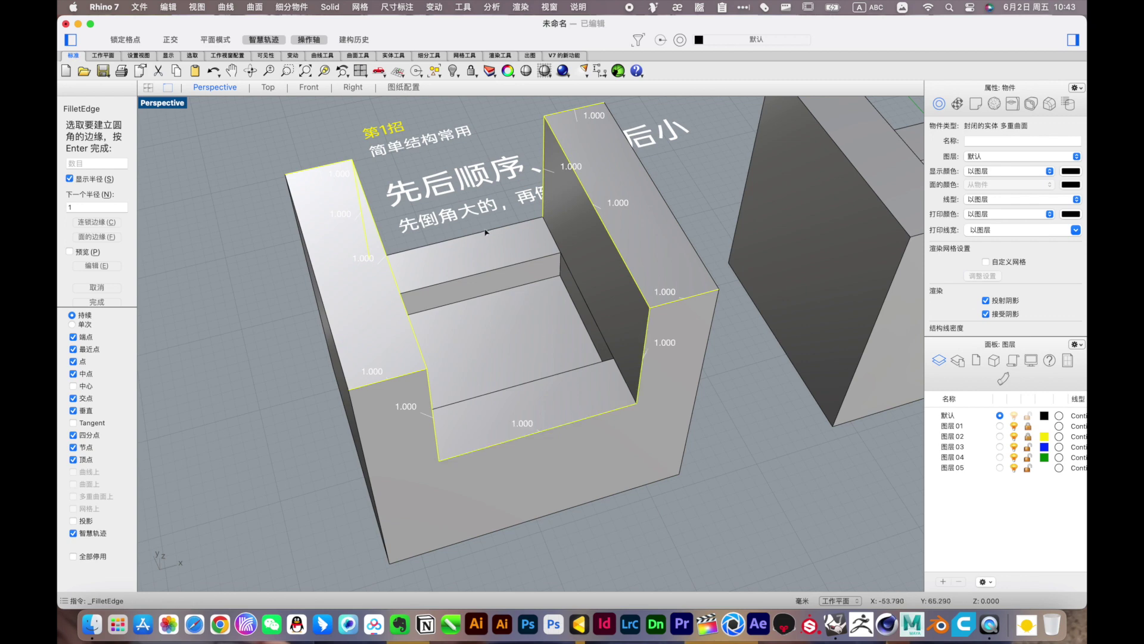
{"action": "scroll", "coordinate": [569, 307], "scroll_direction": "down", "scroll_amount": 3}
{"action": "right_click_drag", "start_coordinate": [401, 321], "coordinate": [421, 293]}
{"action": "scroll", "coordinate": [400, 209], "scroll_direction": "up", "scroll_amount": 5}
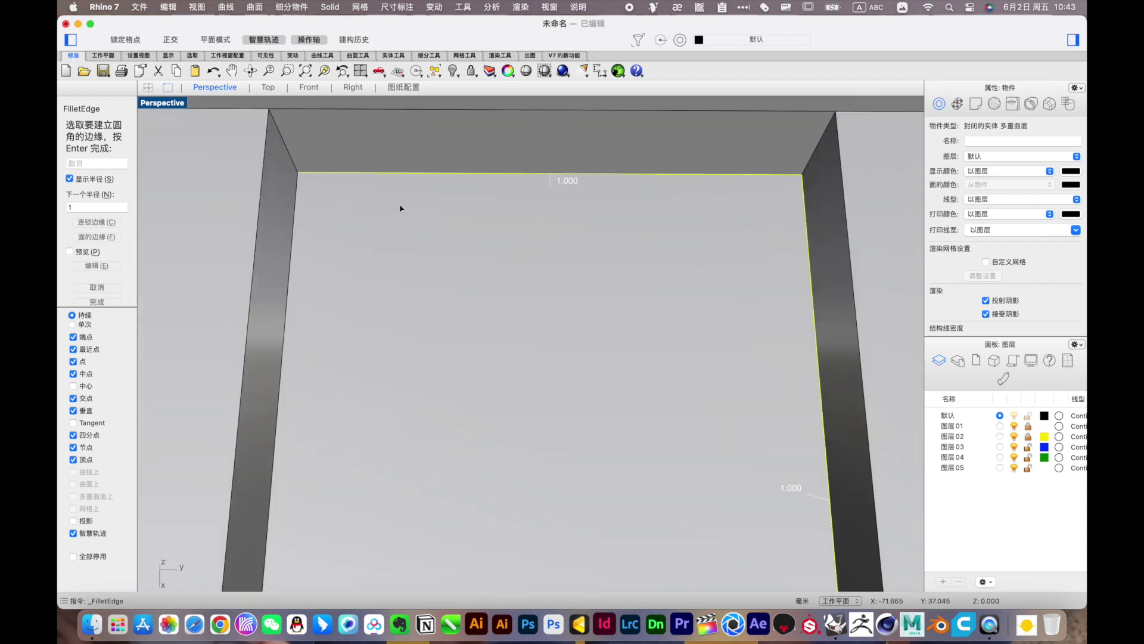
{"action": "scroll", "coordinate": [441, 250], "scroll_direction": "down", "scroll_amount": 3}
{"action": "mouse_move", "coordinate": [440, 249]}
{"action": "right_mouse_down"}
{"action": "mouse_move", "coordinate": [608, 209]}
{"action": "mouse_move", "coordinate": [556, 301]}
{"action": "mouse_move", "coordinate": [439, 288]}
{"action": "mouse_move", "coordinate": [746, 322]}
{"action": "right_mouse_up"}
{"action": "scroll", "coordinate": [587, 216], "scroll_direction": "up", "scroll_amount": 2}
{"action": "key", "text": "Return"}
- Fillet the block's inner floor edges at radius 2
{"action": "left_click", "coordinate": [439, 289]}
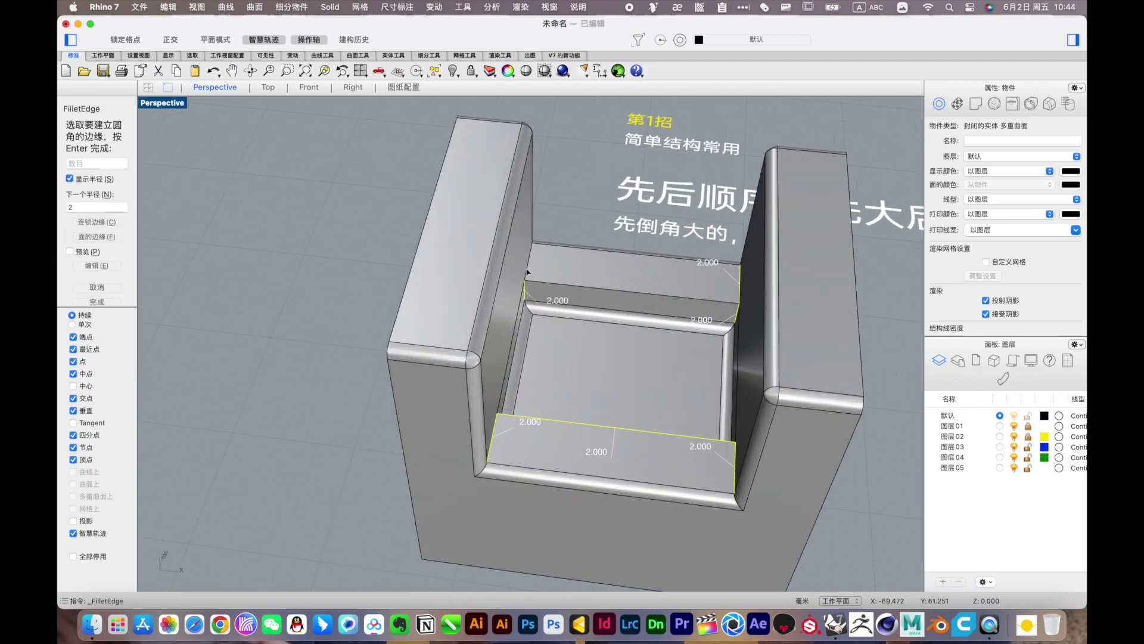
{"action": "mouse_move", "coordinate": [650, 211]}
{"action": "right_mouse_down"}
{"action": "mouse_move", "coordinate": [473, 291]}
{"action": "mouse_move", "coordinate": [435, 268]}
{"action": "right_mouse_up"}
{"action": "scroll", "coordinate": [431, 197], "scroll_direction": "up", "scroll_amount": 5}
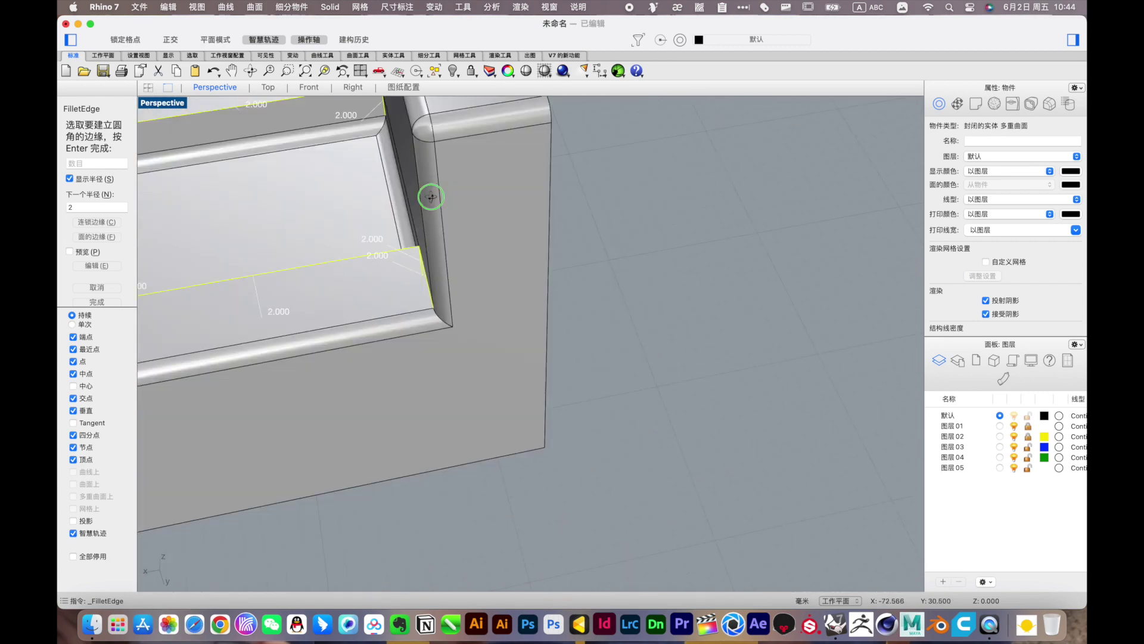
{"action": "scroll", "coordinate": [431, 196], "scroll_direction": "down", "scroll_amount": 5}
{"action": "right_click_drag", "start_coordinate": [431, 197], "coordinate": [477, 242]}
{"action": "scroll", "coordinate": [377, 253], "scroll_direction": "up", "scroll_amount": 5}
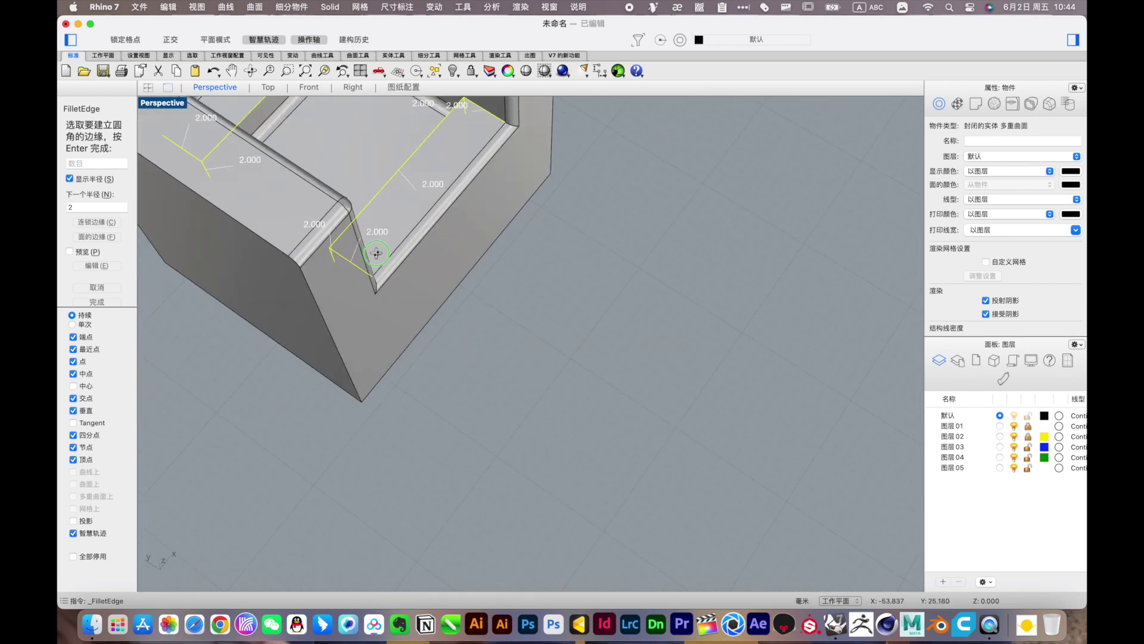
{"action": "scroll", "coordinate": [376, 254], "scroll_direction": "down", "scroll_amount": 5}
{"action": "key", "text": "Return"}
- Inspect the new radius 2 fillets and their rounded corners
{"action": "mouse_move", "coordinate": [377, 253]}
{"action": "right_mouse_down"}
{"action": "mouse_move", "coordinate": [467, 312]}
{"action": "mouse_move", "coordinate": [521, 311]}
{"action": "mouse_move", "coordinate": [320, 440]}
{"action": "right_mouse_up"}
{"action": "scroll", "coordinate": [650, 193], "scroll_direction": "up", "scroll_amount": 5}
{"action": "scroll", "coordinate": [478, 306], "scroll_direction": "down", "scroll_amount": 3}
{"action": "scroll", "coordinate": [340, 396], "scroll_direction": "up", "scroll_amount": 5}
{"action": "scroll", "coordinate": [466, 360], "scroll_direction": "down", "scroll_amount": 5}
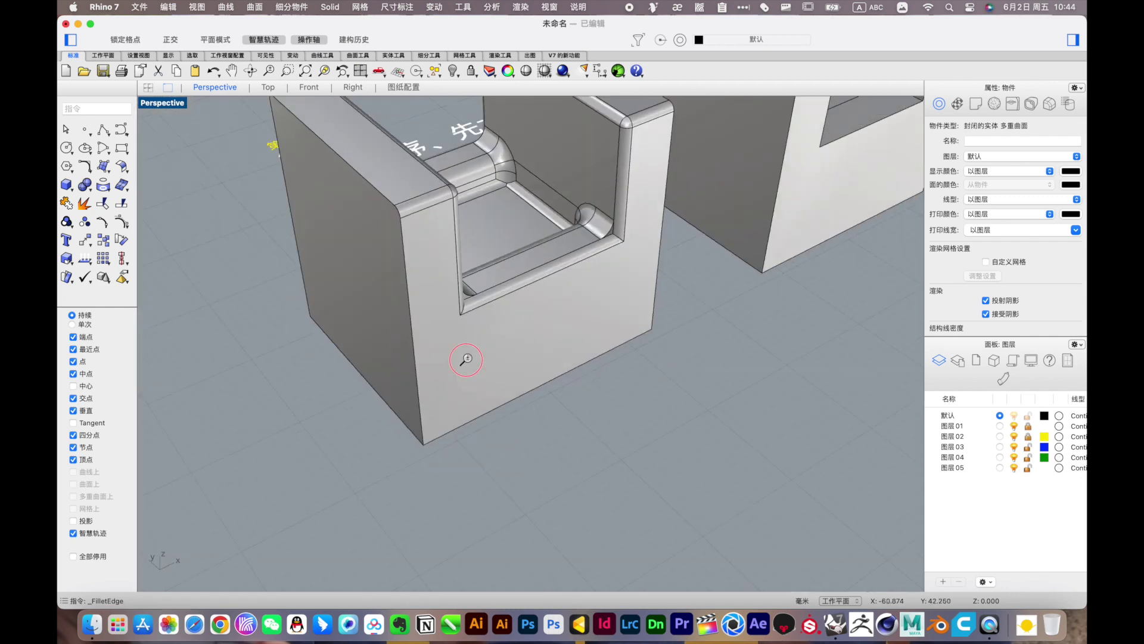
{"action": "scroll", "coordinate": [466, 360], "scroll_direction": "up", "scroll_amount": 3}
{"action": "scroll", "coordinate": [644, 248], "scroll_direction": "up", "scroll_amount": 3}
{"action": "scroll", "coordinate": [472, 307], "scroll_direction": "down", "scroll_amount": 10}
- Apply radius 2 fillets to the second block's inner floor edges
{"action": "scroll", "coordinate": [433, 374], "scroll_direction": "up", "scroll_amount": 6}
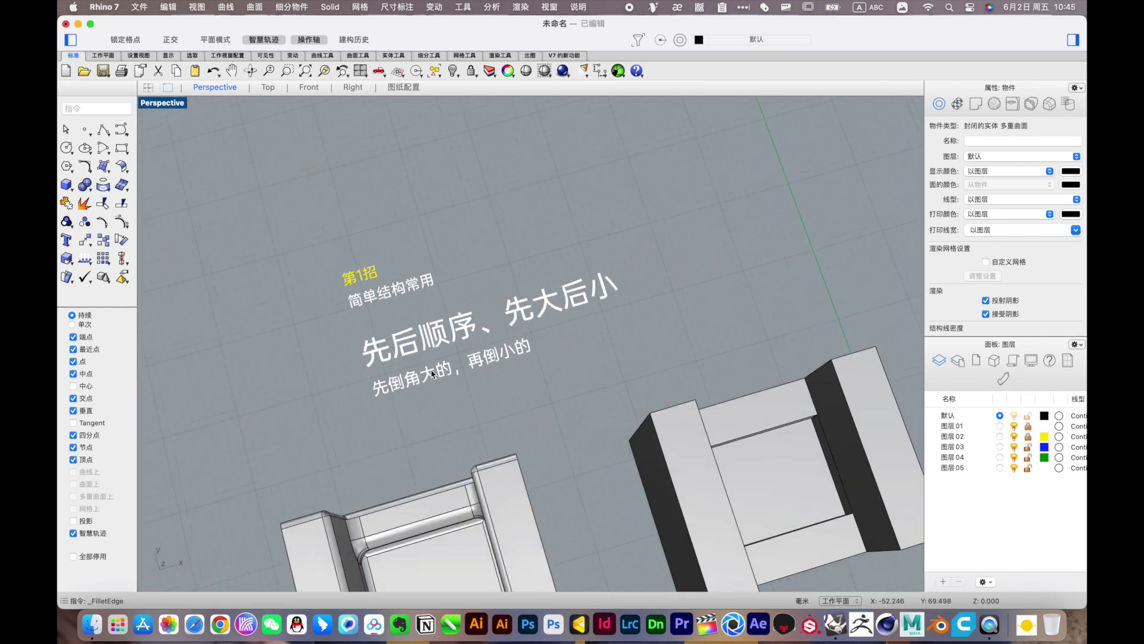
{"action": "scroll", "coordinate": [433, 375], "scroll_direction": "up", "scroll_amount": 3}
{"action": "scroll", "coordinate": [582, 376], "scroll_direction": "down", "scroll_amount": 3}
{"action": "right_click_drag", "start_coordinate": [582, 375], "coordinate": [524, 339]}
{"action": "scroll", "coordinate": [499, 306], "scroll_direction": "up", "scroll_amount": 5}
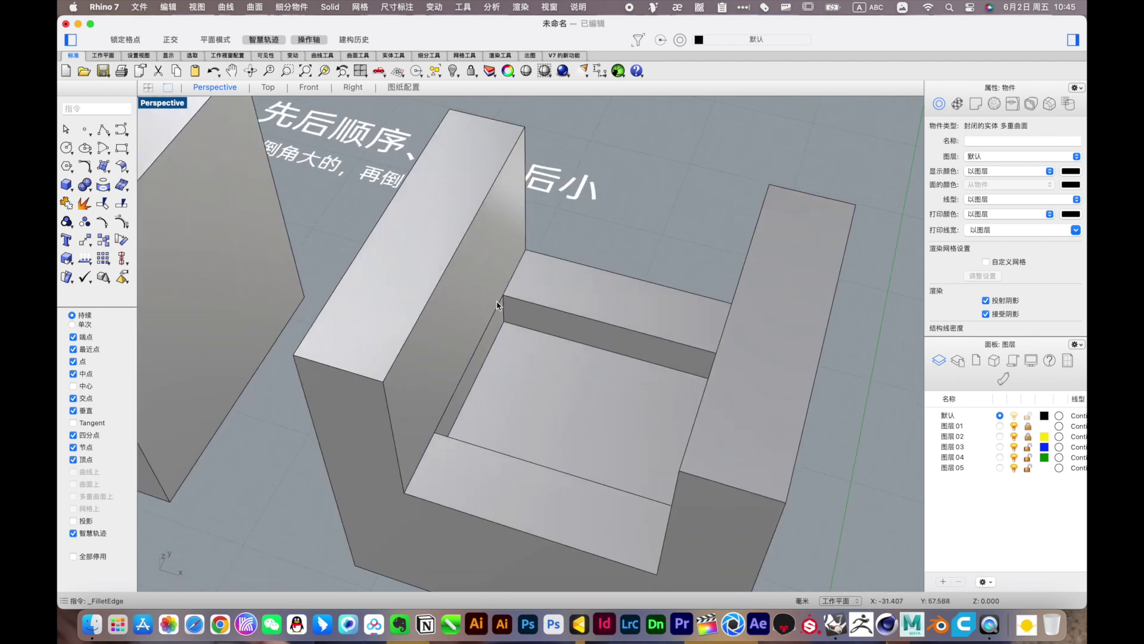
{"action": "scroll", "coordinate": [419, 462], "scroll_direction": "down", "scroll_amount": 3}
{"action": "mouse_move", "coordinate": [419, 462]}
{"action": "right_mouse_down"}
{"action": "mouse_move", "coordinate": [577, 417]}
{"action": "mouse_move", "coordinate": [664, 294]}
{"action": "mouse_move", "coordinate": [594, 167]}
{"action": "mouse_move", "coordinate": [646, 241]}
{"action": "right_mouse_up"}
{"action": "scroll", "coordinate": [646, 240], "scroll_direction": "down", "scroll_amount": 5}
{"action": "scroll", "coordinate": [614, 332], "scroll_direction": "down", "scroll_amount": 2}
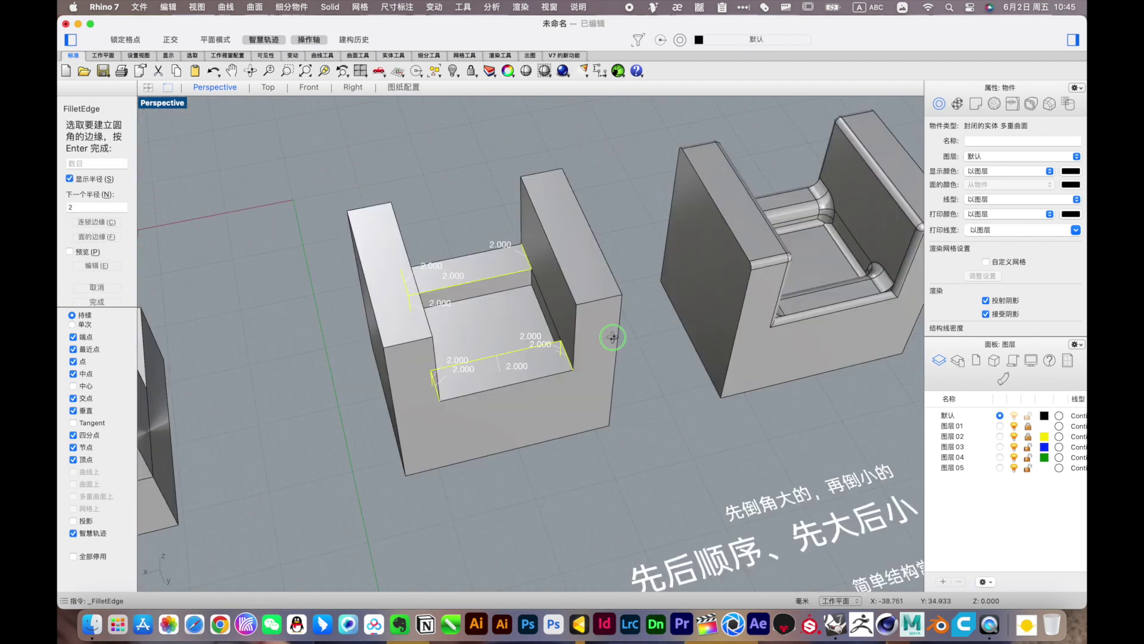
{"action": "scroll", "coordinate": [566, 255], "scroll_direction": "up", "scroll_amount": 10}
{"action": "scroll", "coordinate": [692, 336], "scroll_direction": "down", "scroll_amount": 4}
{"action": "right_click_drag", "start_coordinate": [692, 336], "coordinate": [485, 312]}
{"action": "scroll", "coordinate": [486, 312], "scroll_direction": "down", "scroll_amount": 3}
{"action": "key", "text": "Return"}
- Inspect the rounded cavity from closer up and refocus on the part
{"action": "scroll", "coordinate": [411, 276], "scroll_direction": "up", "scroll_amount": 4}
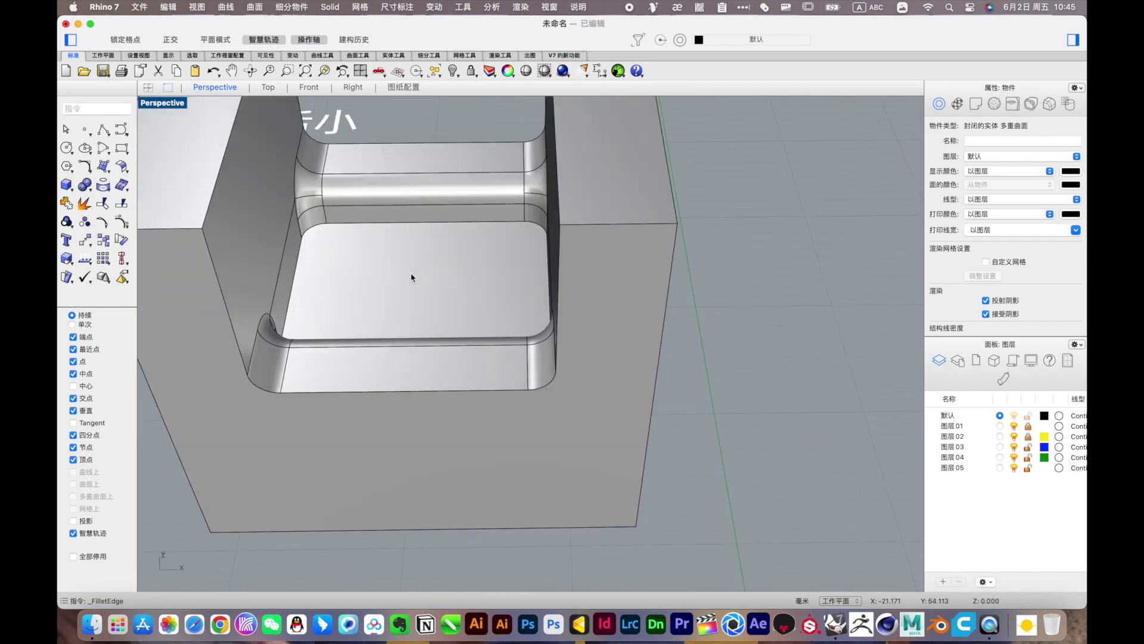
{"action": "right_click_drag", "start_coordinate": [412, 276], "coordinate": [365, 345]}
{"action": "scroll", "coordinate": [473, 233], "scroll_direction": "up", "scroll_amount": 5}
{"action": "key", "text": "Return"}
{"action": "scroll", "coordinate": [474, 233], "scroll_direction": "down", "scroll_amount": 5}
{"action": "scroll", "coordinate": [427, 342], "scroll_direction": "up", "scroll_amount": 5}
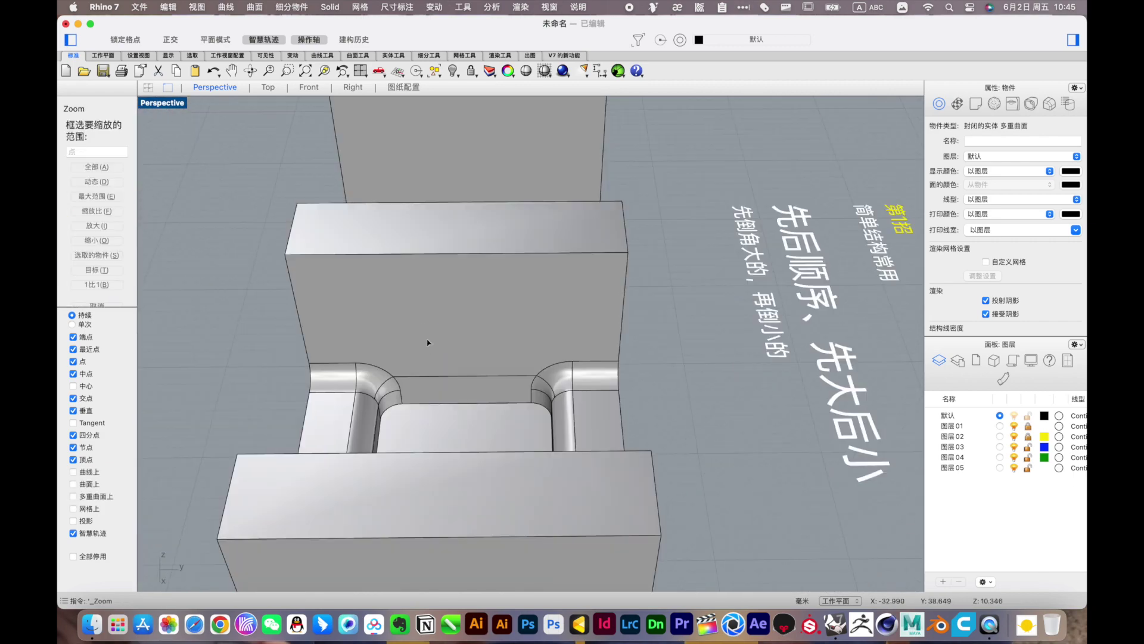
- Rerun FilletEdge at radius 1 on the block's upright edges
{"action": "left_click", "coordinate": [88, 191]}
{"action": "left_click", "coordinate": [119, 239]}
{"action": "right_click_drag", "start_coordinate": [221, 269], "coordinate": [417, 368]}
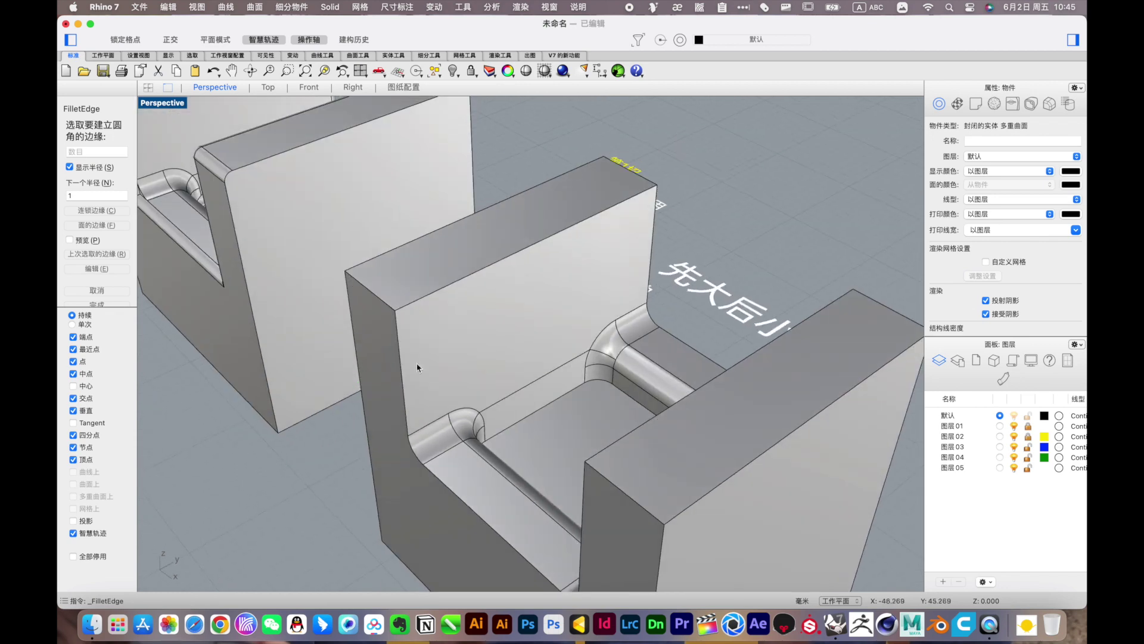
{"action": "left_click", "coordinate": [581, 386]}
{"action": "right_click_drag", "start_coordinate": [581, 386], "coordinate": [676, 234]}
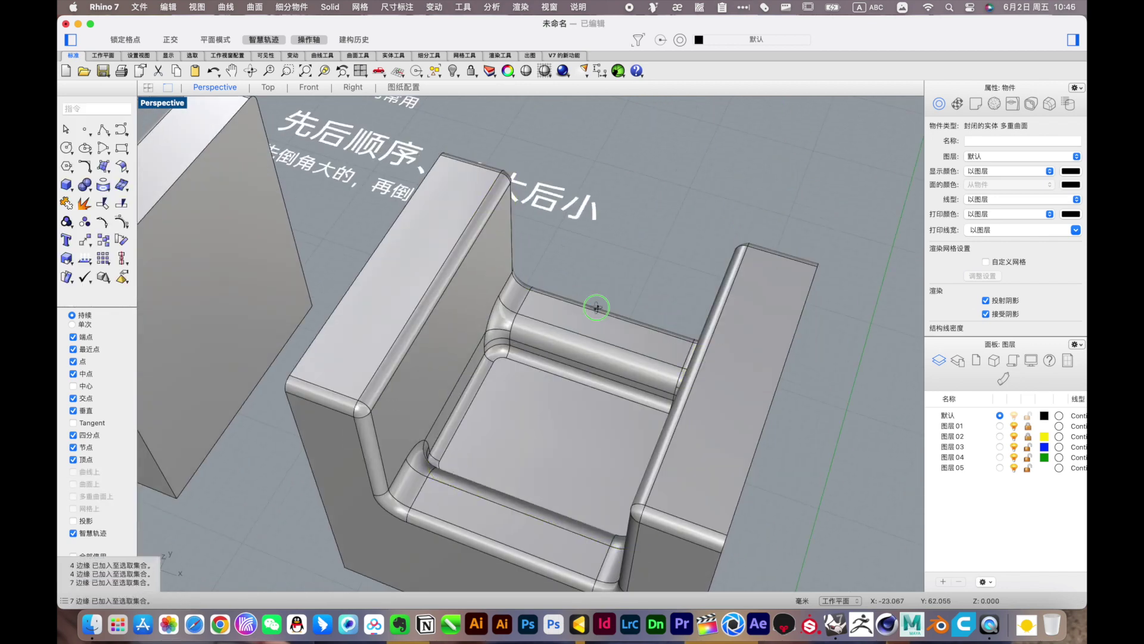
{"action": "scroll", "coordinate": [597, 308], "scroll_direction": "up", "scroll_amount": 5}
{"action": "scroll", "coordinate": [596, 308], "scroll_direction": "down", "scroll_amount": 8}
{"action": "scroll", "coordinate": [655, 334], "scroll_direction": "up", "scroll_amount": 8}
{"action": "scroll", "coordinate": [763, 370], "scroll_direction": "up", "scroll_amount": 3}
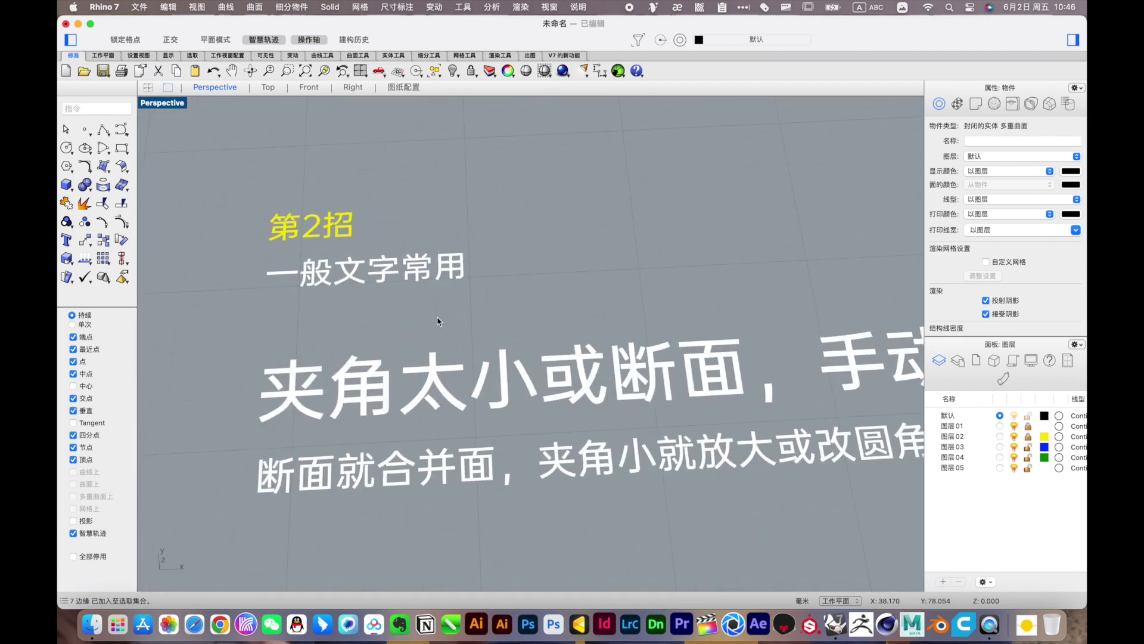
- Try filleting the cylinder-cutout block's edges, then undo it
{"action": "left_click", "coordinate": [619, 444]}
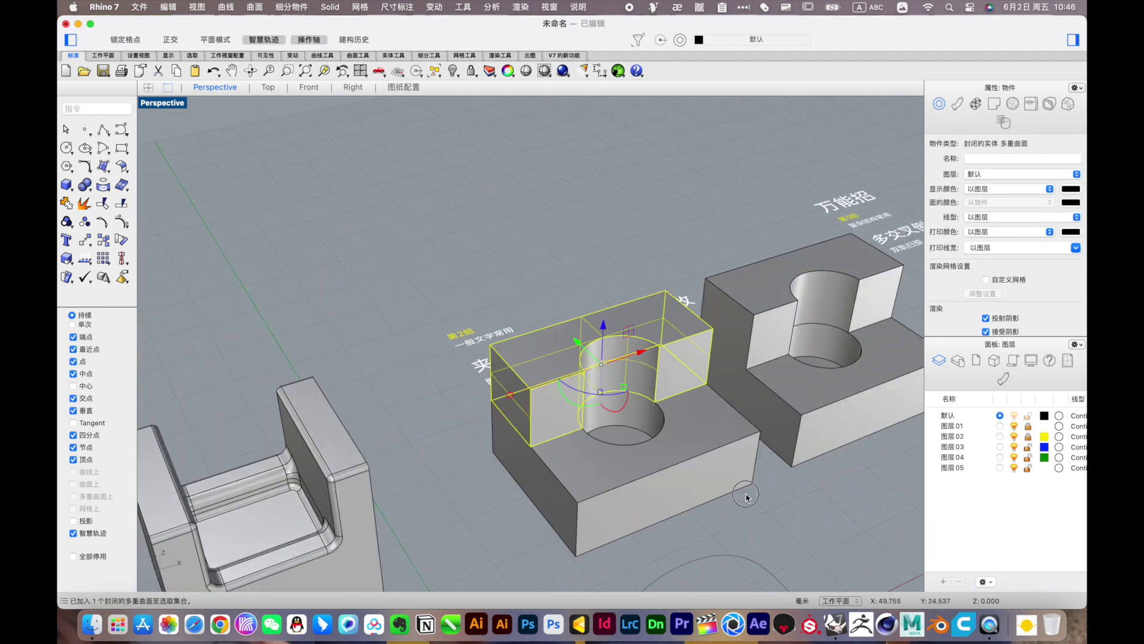
{"action": "left_click", "coordinate": [97, 189]}
{"action": "left_click", "coordinate": [179, 209]}
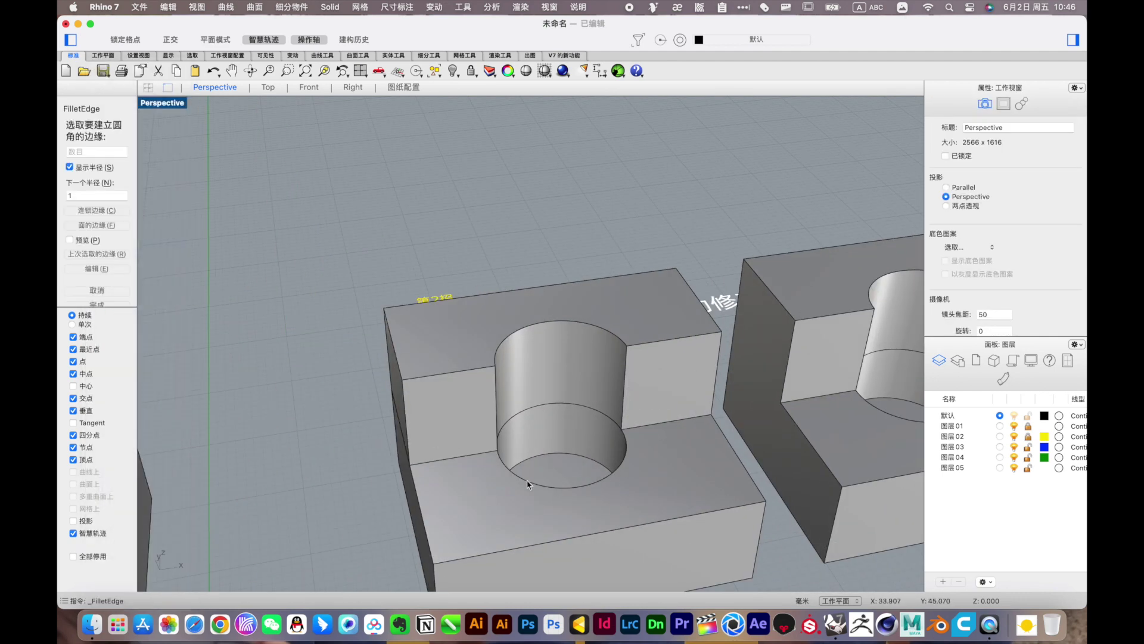
{"action": "key", "text": "Return"}
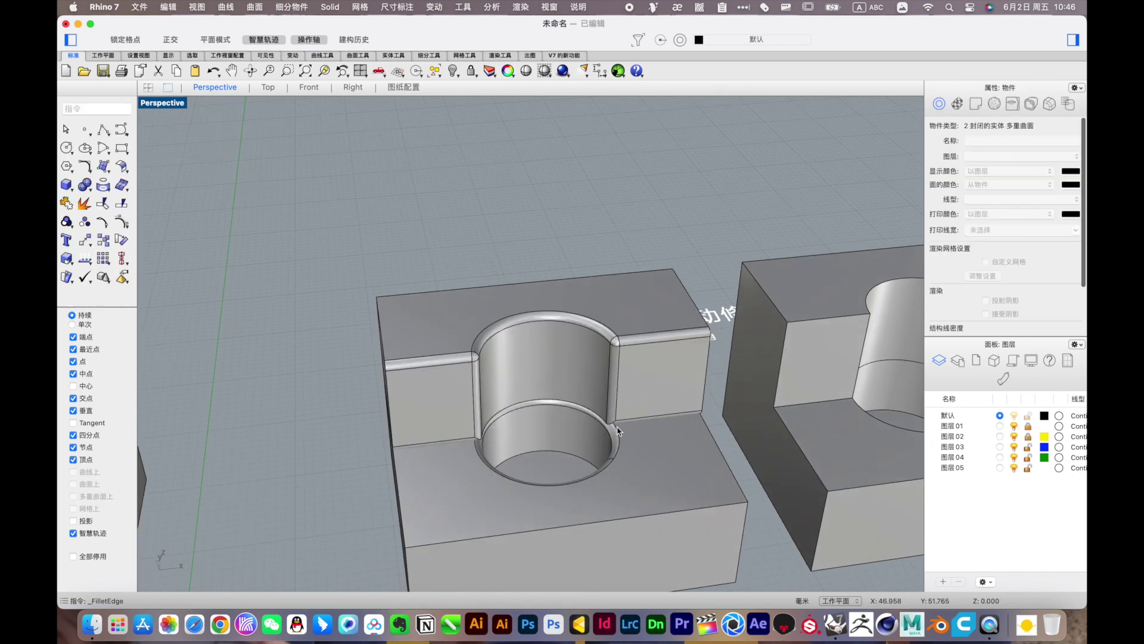
{"action": "key", "text": "super+z"}
{"action": "key", "text": "super+z"}
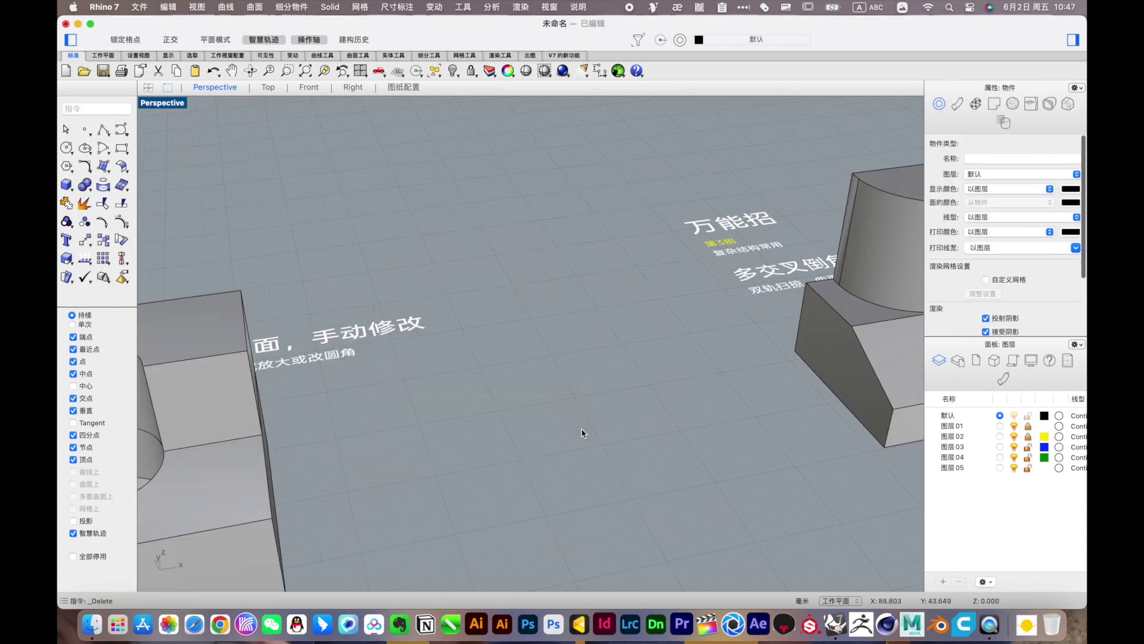
- Copy the cutout block to the right with the gumball
{"action": "scroll", "coordinate": [582, 432], "scroll_direction": "up", "scroll_amount": 3}
{"action": "left_click_drag", "start_coordinate": [395, 397], "coordinate": [703, 365], "text": "alt"}
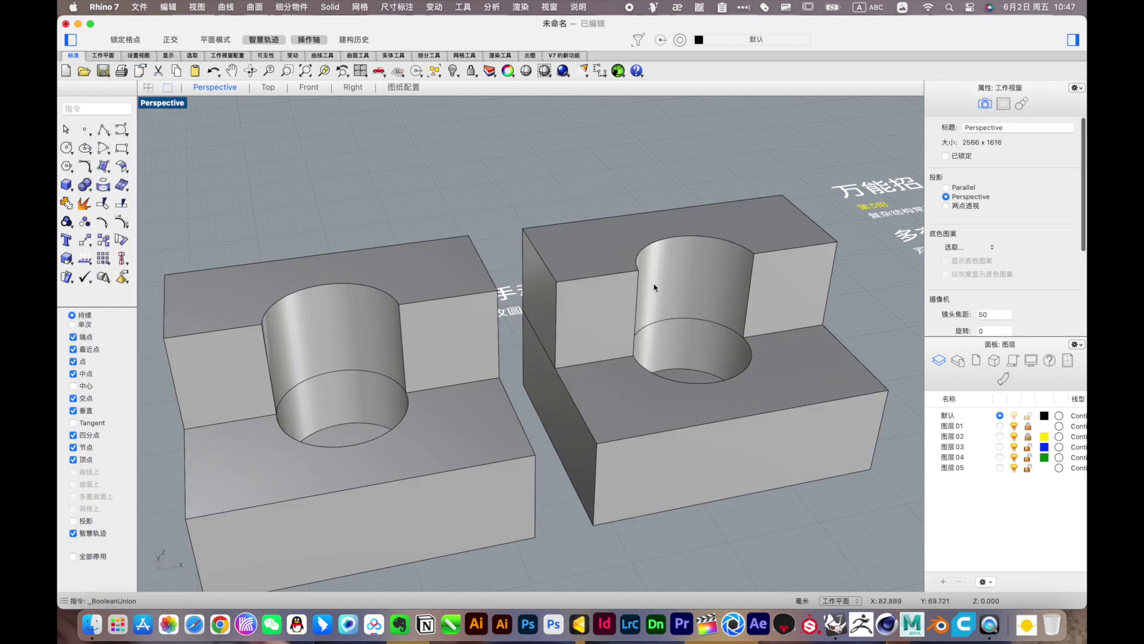
{"action": "scroll", "coordinate": [432, 275], "scroll_direction": "up", "scroll_amount": 2}
- Try a fillet at the cylinder base, then undo it
{"action": "left_click", "coordinate": [83, 202]}
{"action": "left_click", "coordinate": [134, 246]}
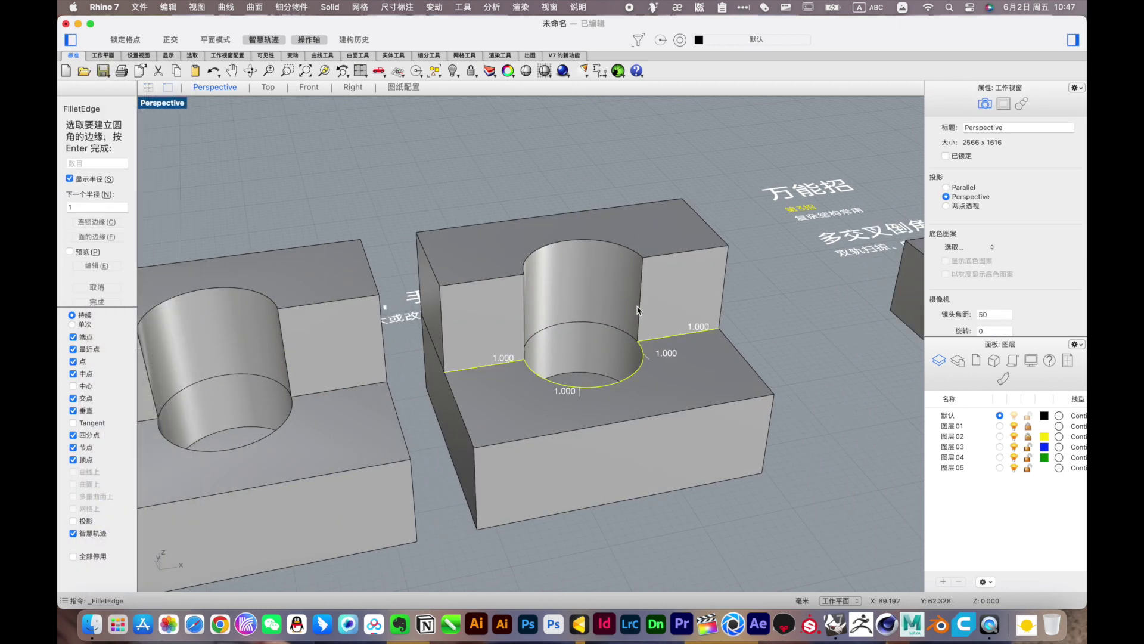
{"action": "key", "text": "Return"}
{"action": "scroll", "coordinate": [646, 302], "scroll_direction": "up", "scroll_amount": 5}
{"action": "scroll", "coordinate": [715, 292], "scroll_direction": "up", "scroll_amount": 3}
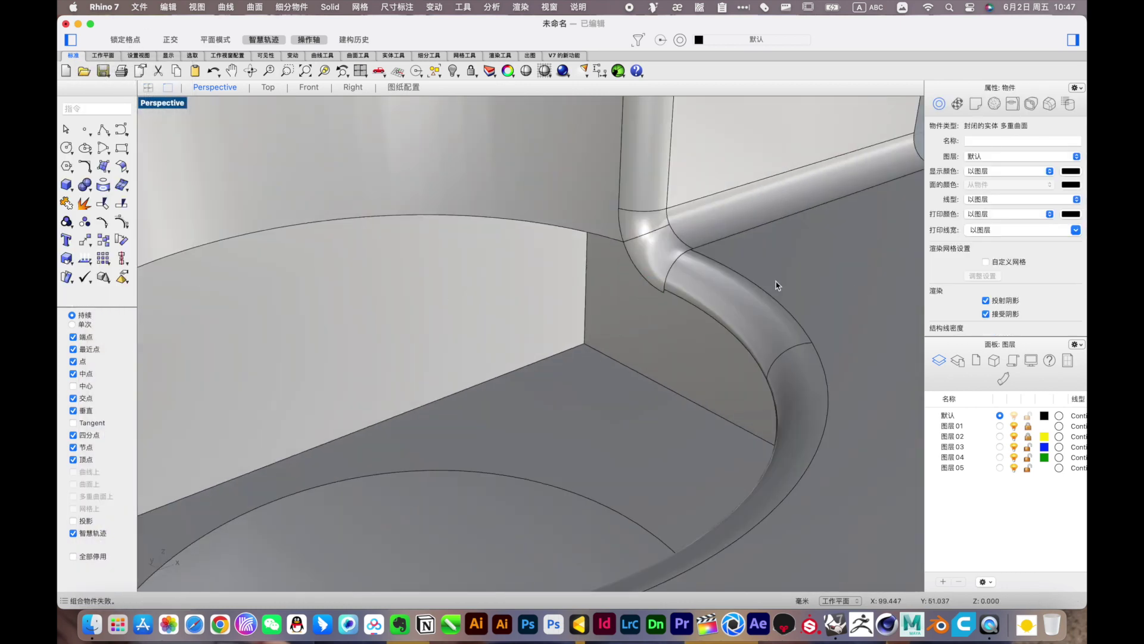
{"action": "key", "text": "super+z"}
{"action": "scroll", "coordinate": [572, 321], "scroll_direction": "down", "scroll_amount": 10}
- Select the copied cutout block and start FilletEdge on it
{"action": "scroll", "coordinate": [590, 358], "scroll_direction": "up", "scroll_amount": 5}
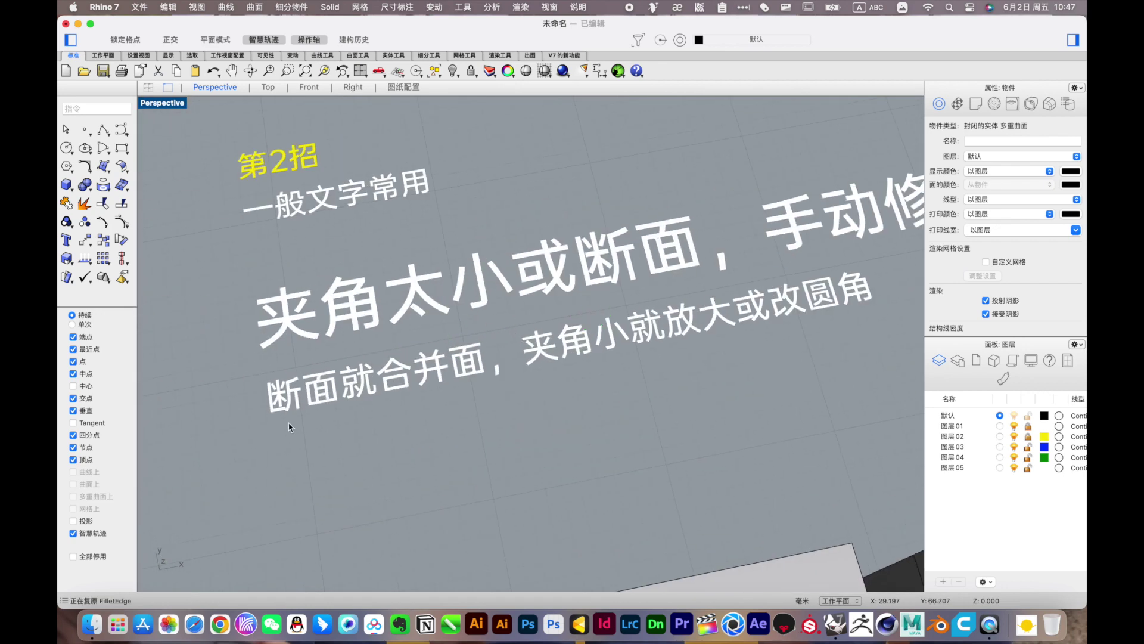
{"action": "scroll", "coordinate": [605, 381], "scroll_direction": "up", "scroll_amount": 3}
{"action": "scroll", "coordinate": [605, 381], "scroll_direction": "down", "scroll_amount": 10}
{"action": "scroll", "coordinate": [516, 332], "scroll_direction": "up", "scroll_amount": 6}
{"action": "left_click", "coordinate": [516, 333]}
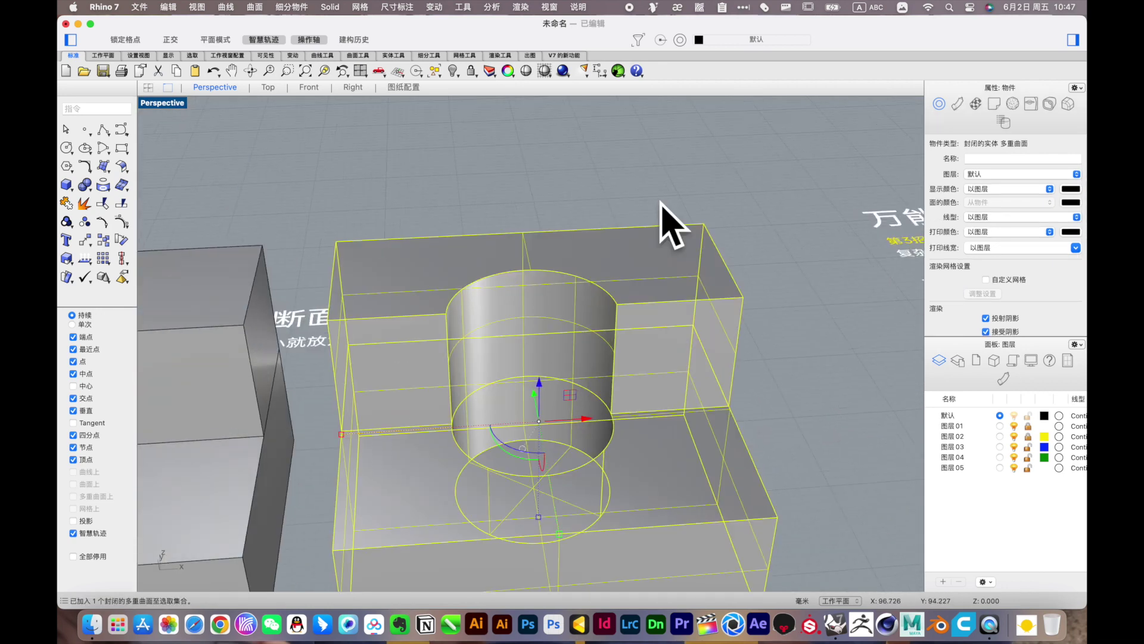
{"action": "left_click", "coordinate": [84, 184]}
{"action": "left_click", "coordinate": [578, 186]}
{"action": "left_click", "coordinate": [66, 184]}
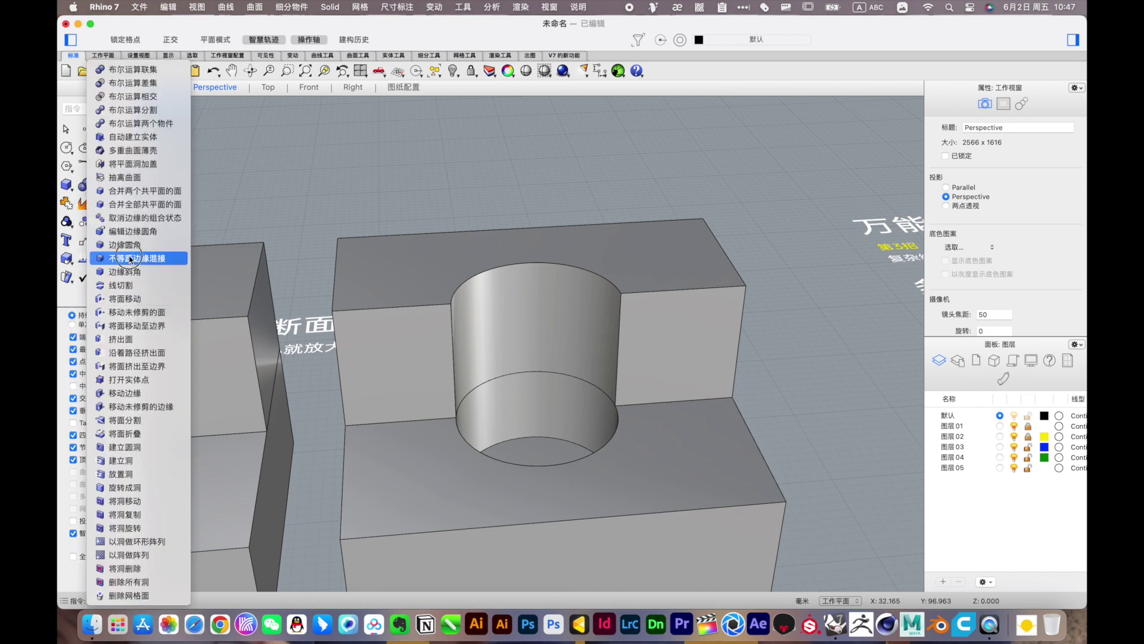
{"action": "left_click", "coordinate": [129, 260]}
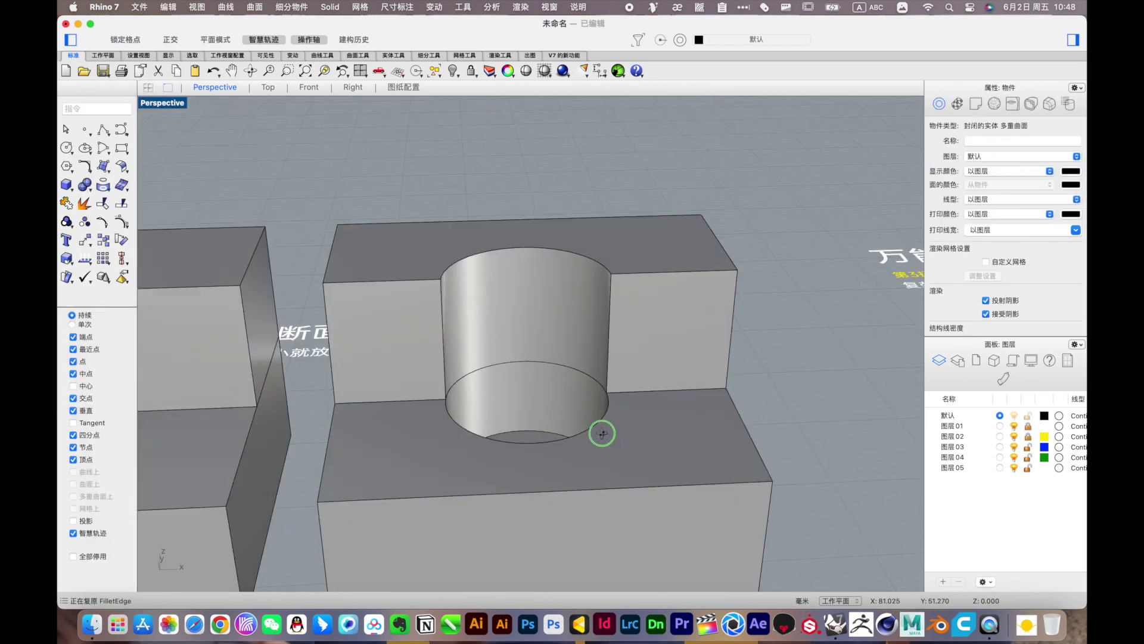
- Cancel the fillet and join the block's 11 surfaces into one solid
{"action": "left_click", "coordinate": [557, 407]}
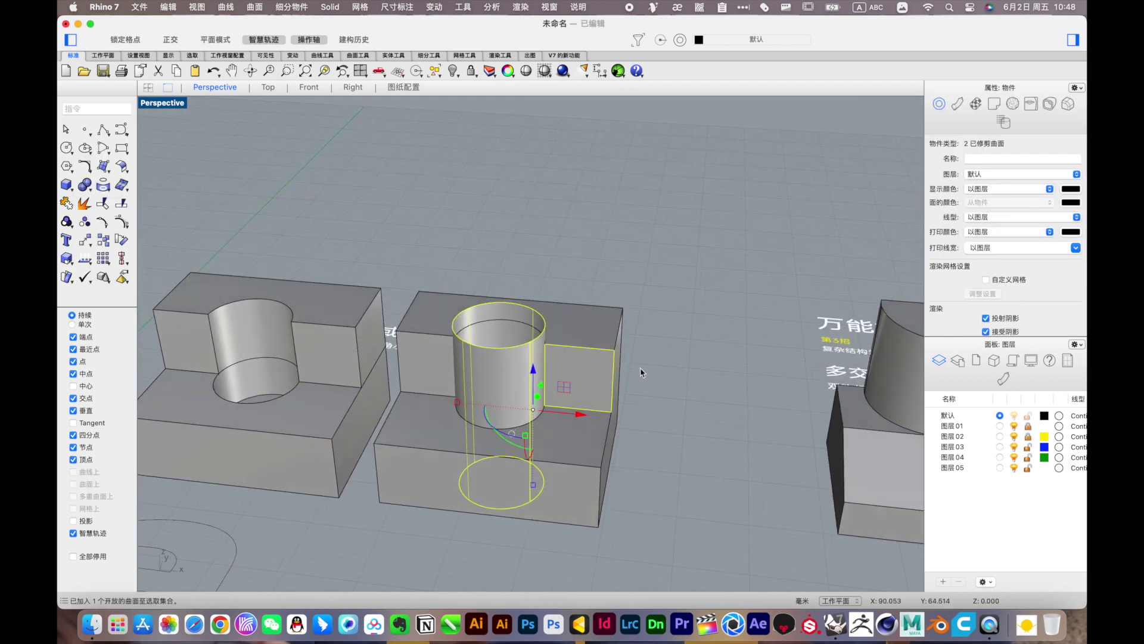
{"action": "left_click", "coordinate": [531, 312]}
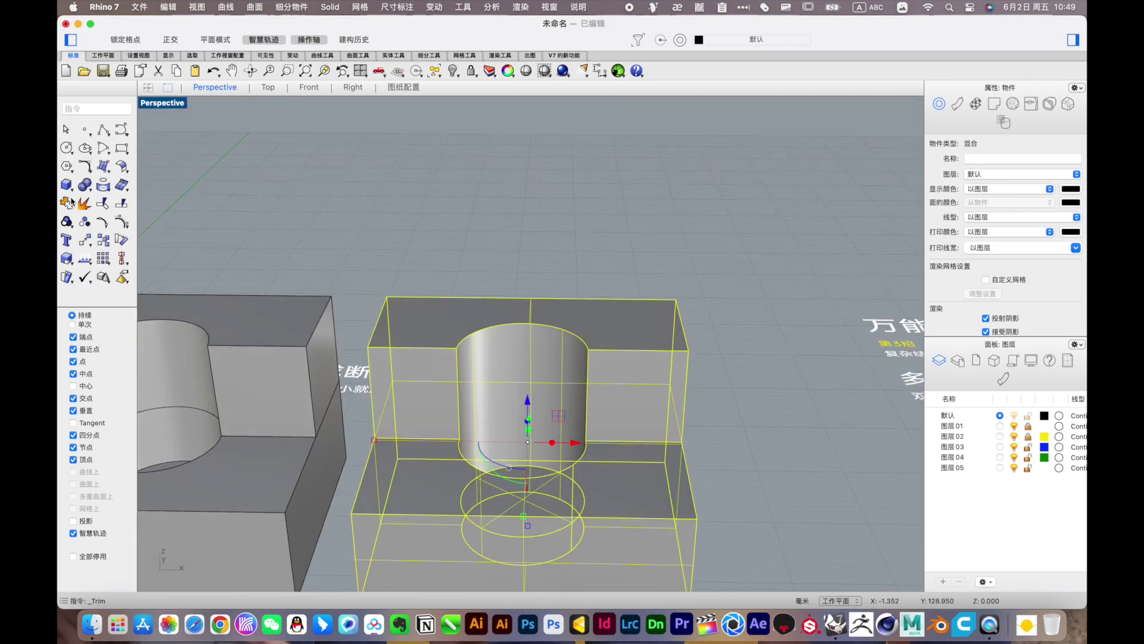
{"action": "left_click", "coordinate": [68, 203]}
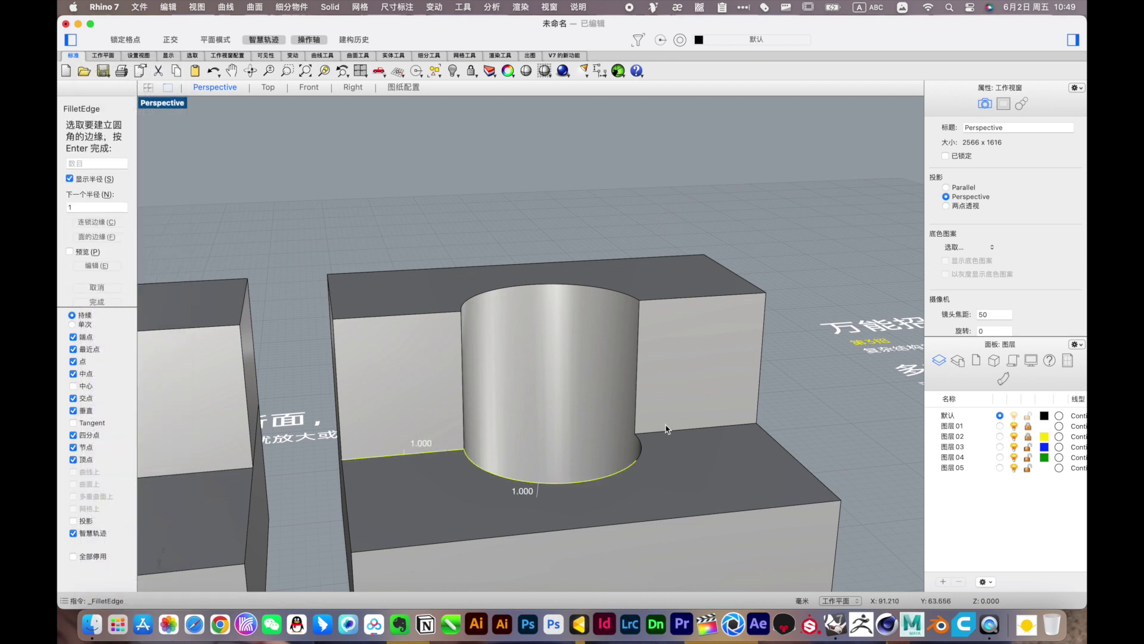
- Pick the cutout's top and seam edges for the radius 1 fillet
{"action": "left_click", "coordinate": [405, 313]}
{"action": "left_click", "coordinate": [467, 386]}
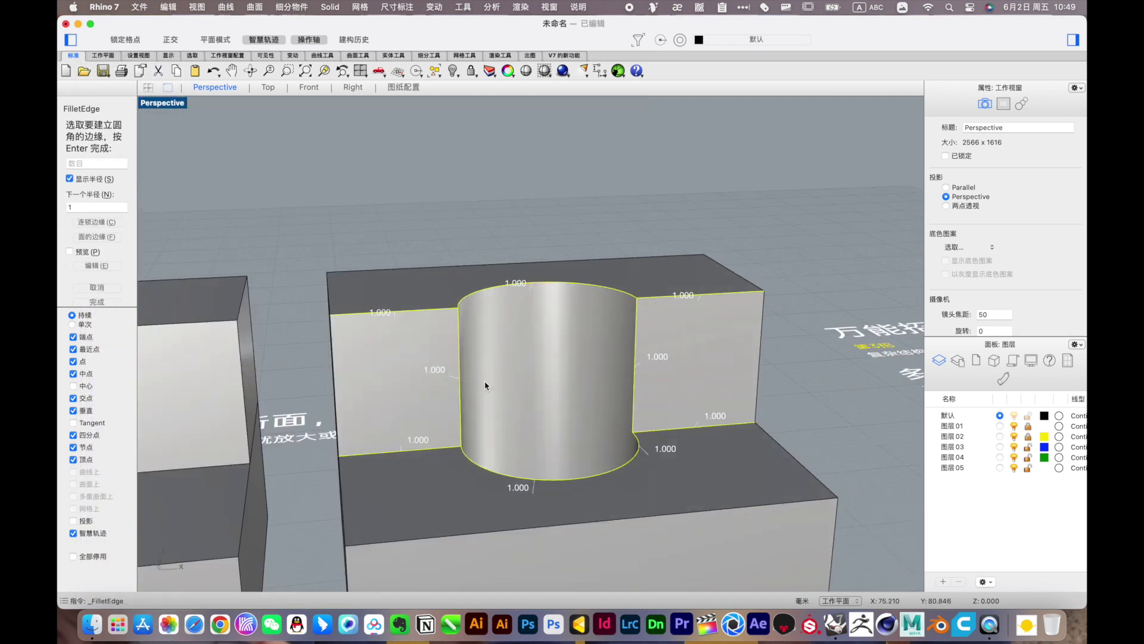
{"action": "scroll", "coordinate": [672, 449], "scroll_direction": "up", "scroll_amount": 5}
{"action": "scroll", "coordinate": [633, 395], "scroll_direction": "down", "scroll_amount": 8}
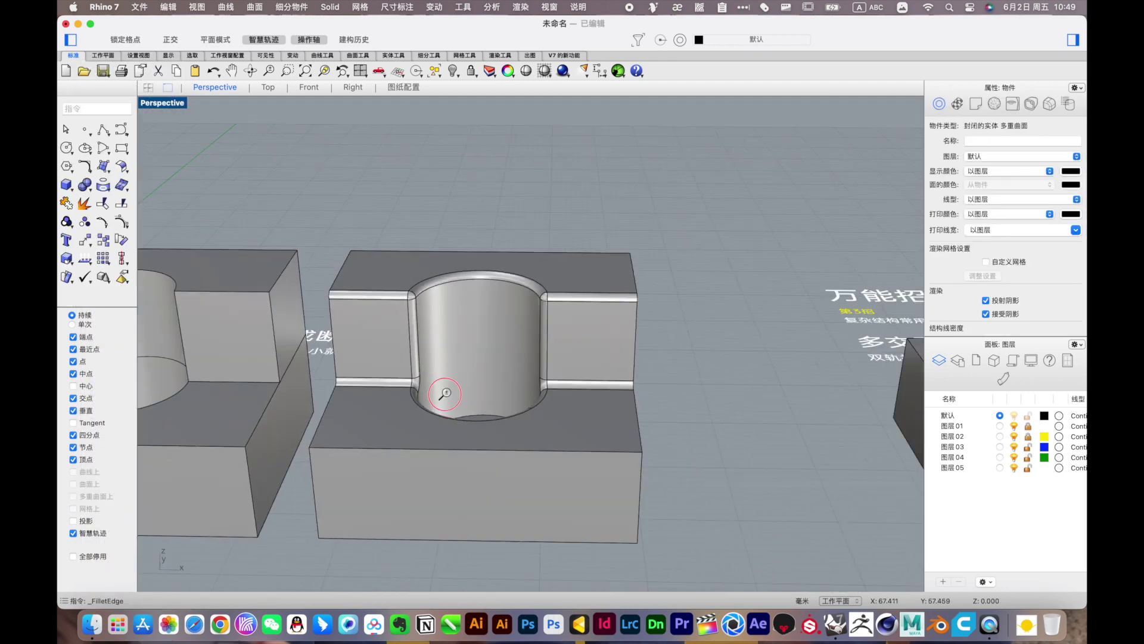
{"action": "right_click_drag", "start_coordinate": [596, 388], "coordinate": [492, 404]}
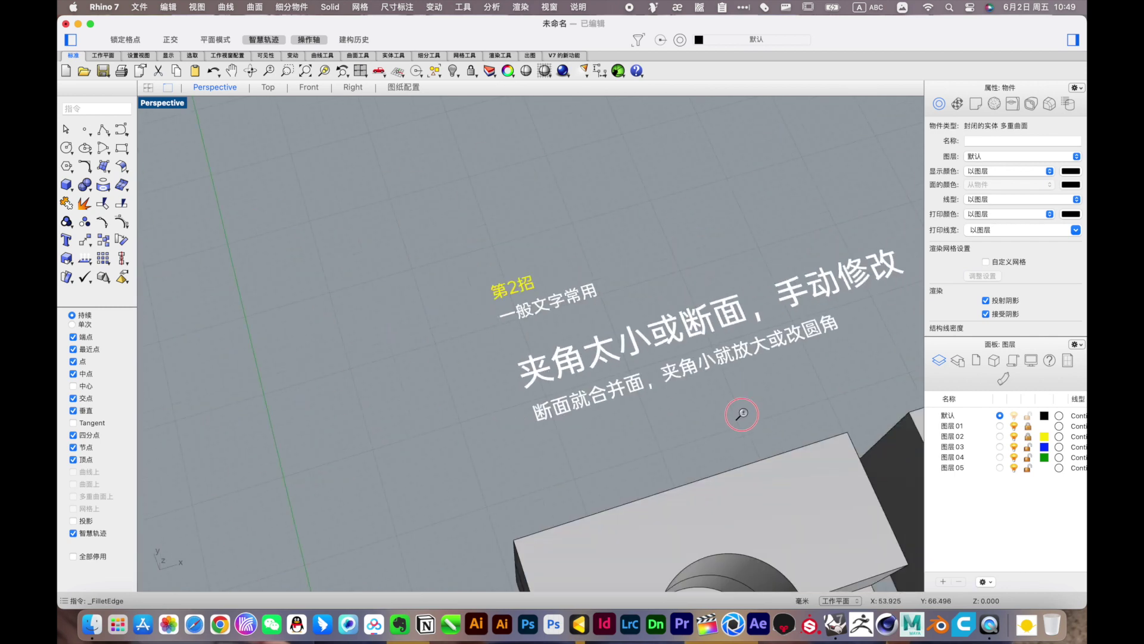
- Extrude the letter 'a' outline into a solid with ExtrudeCrv
{"action": "left_click", "coordinate": [603, 481]}
{"action": "left_click", "coordinate": [67, 185]}
{"action": "left_click", "coordinate": [90, 167]}
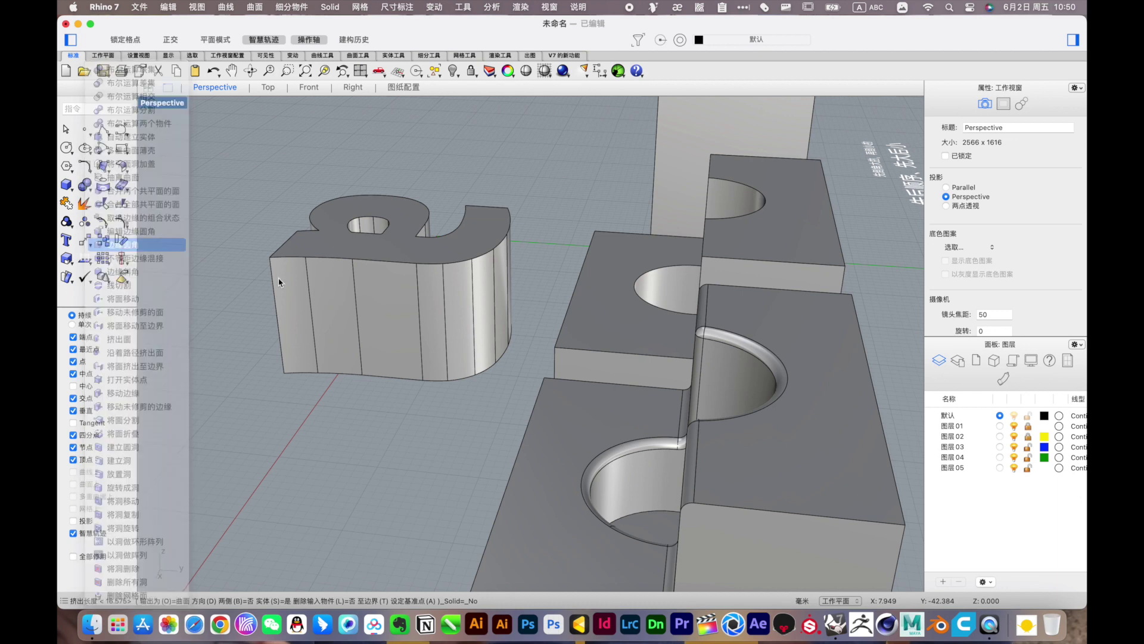
{"action": "mouse_move", "coordinate": [359, 415]}
{"action": "right_mouse_down"}
{"action": "mouse_move", "coordinate": [439, 346]}
{"action": "mouse_move", "coordinate": [531, 340]}
{"action": "mouse_move", "coordinate": [446, 384]}
{"action": "mouse_move", "coordinate": [378, 391]}
{"action": "right_mouse_up"}
- Window-select all edges of the solid 'a' and fillet them
{"action": "key", "text": "super+z"}
{"action": "scroll", "coordinate": [378, 392], "scroll_direction": "down", "scroll_amount": 5}
{"action": "key", "text": "Return"}
{"action": "left_click_drag", "start_coordinate": [188, 152], "coordinate": [654, 322]}
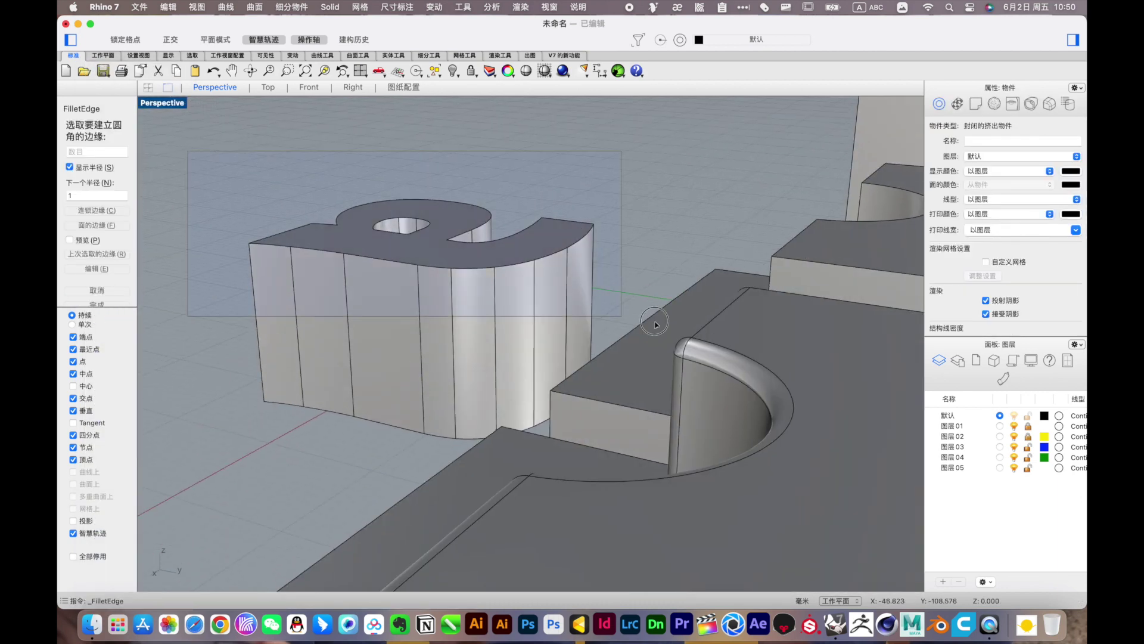
{"action": "key", "text": "Return"}
{"action": "mouse_move", "coordinate": [556, 200]}
{"action": "right_mouse_down"}
{"action": "mouse_move", "coordinate": [467, 289]}
{"action": "mouse_move", "coordinate": [533, 255]}
{"action": "mouse_move", "coordinate": [543, 286]}
{"action": "mouse_move", "coordinate": [482, 314]}
{"action": "mouse_move", "coordinate": [523, 301]}
{"action": "right_mouse_up"}
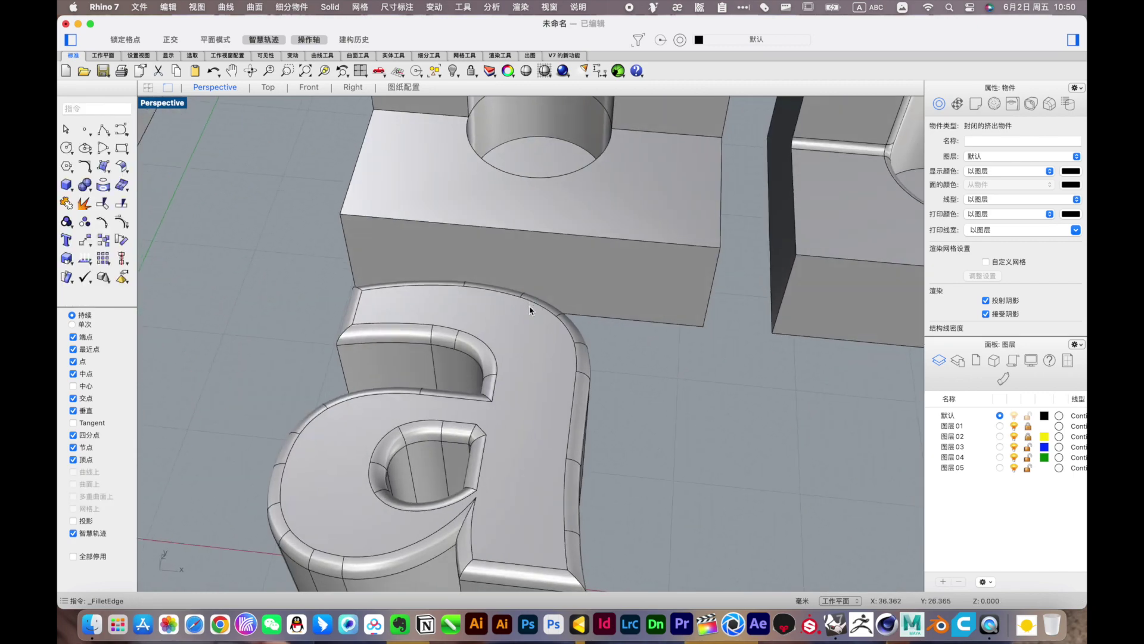
- Undo the fillet and retry it, choosing the Rolling ball fillet type
{"action": "key", "text": "super+z"}
{"action": "key", "text": "Return"}
{"action": "left_click_drag", "start_coordinate": [289, 217], "coordinate": [626, 301]}
{"action": "mouse_move", "coordinate": [626, 301]}
{"action": "right_mouse_down"}
{"action": "mouse_move", "coordinate": [750, 403]}
{"action": "mouse_move", "coordinate": [728, 370]}
{"action": "mouse_move", "coordinate": [681, 342]}
{"action": "mouse_move", "coordinate": [417, 298]}
{"action": "right_mouse_up"}
{"action": "key", "text": "Return"}
{"action": "left_click", "coordinate": [110, 267]}
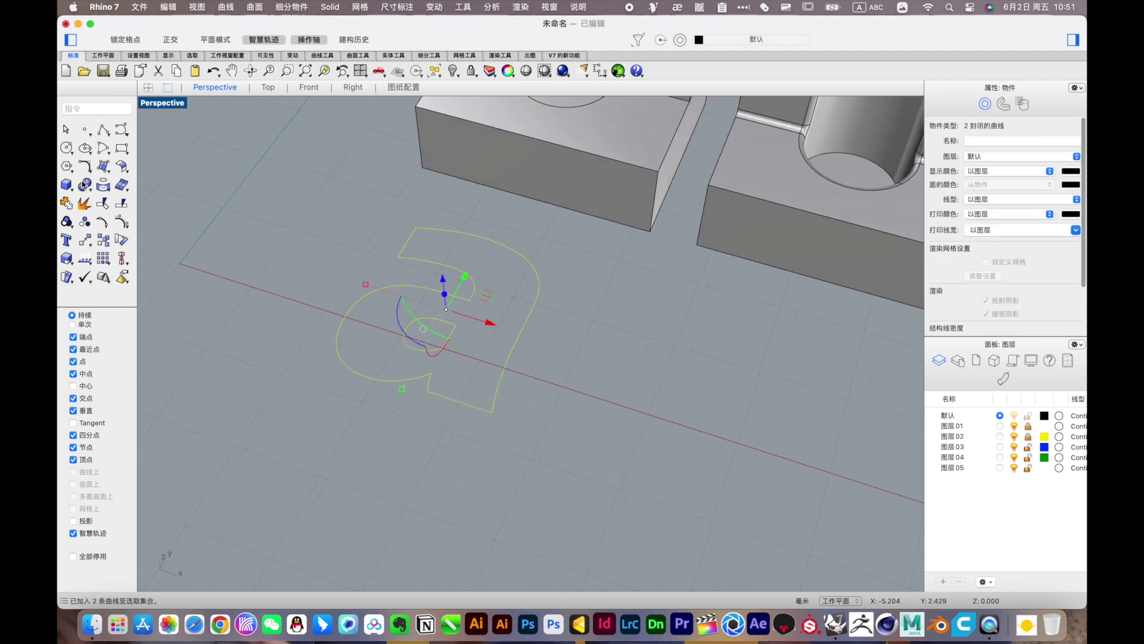
- Run Extend on the exploded 'a' outline segments
{"action": "left_click", "coordinate": [434, 324]}
{"action": "scroll", "coordinate": [435, 324], "scroll_direction": "up", "scroll_amount": 5}
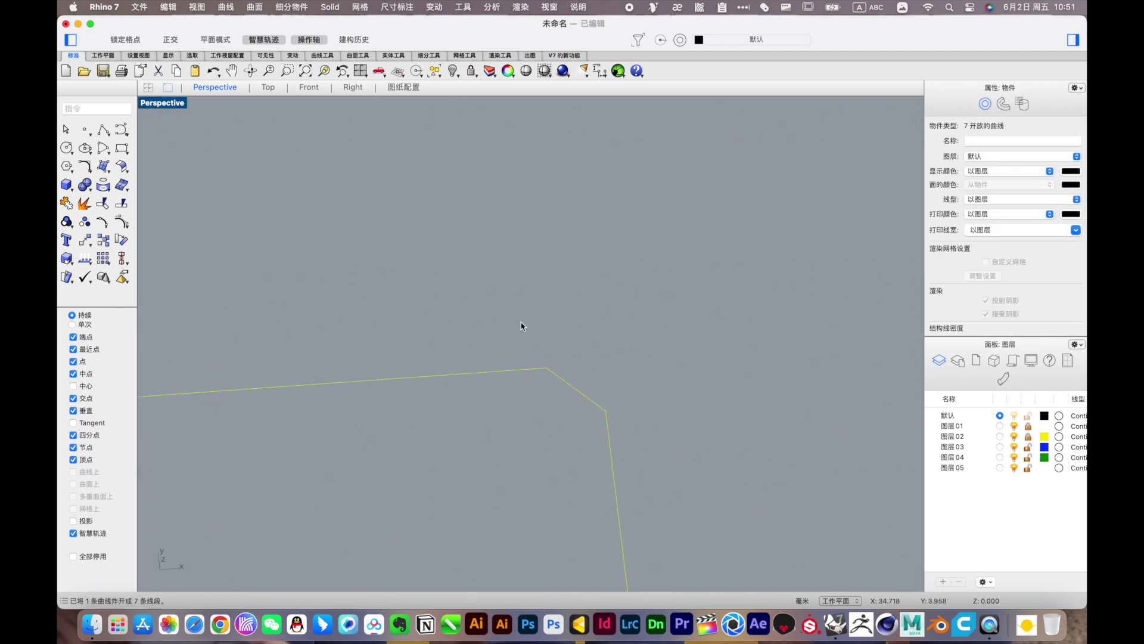
{"action": "left_click", "coordinate": [85, 203]}
{"action": "left_click", "coordinate": [166, 351]}
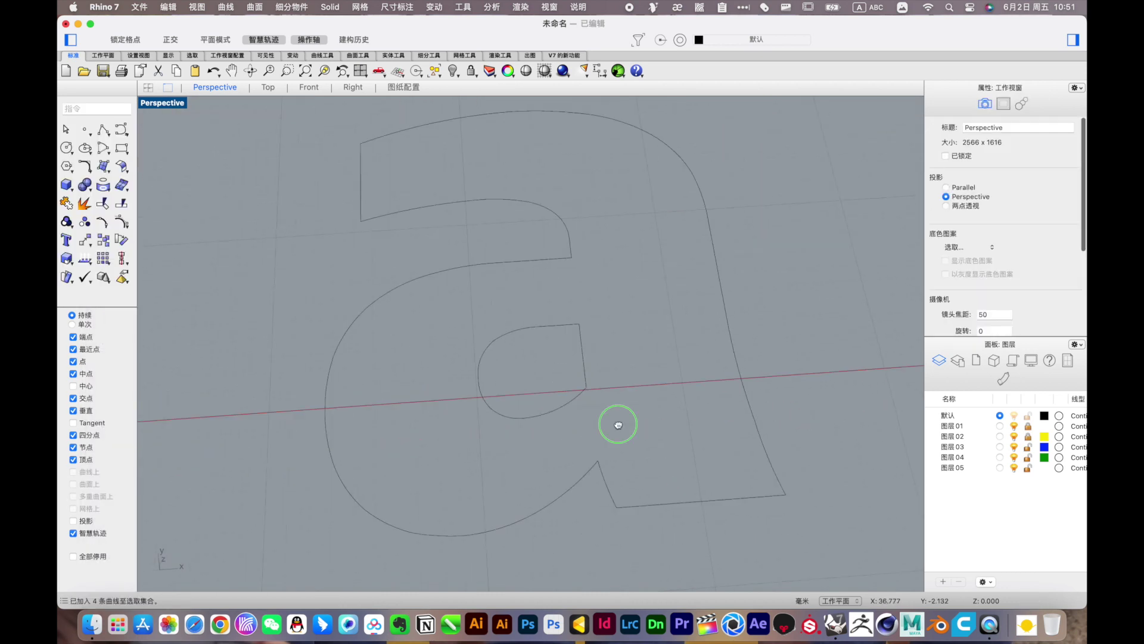
{"action": "scroll", "coordinate": [572, 406], "scroll_direction": "up", "scroll_amount": 5}
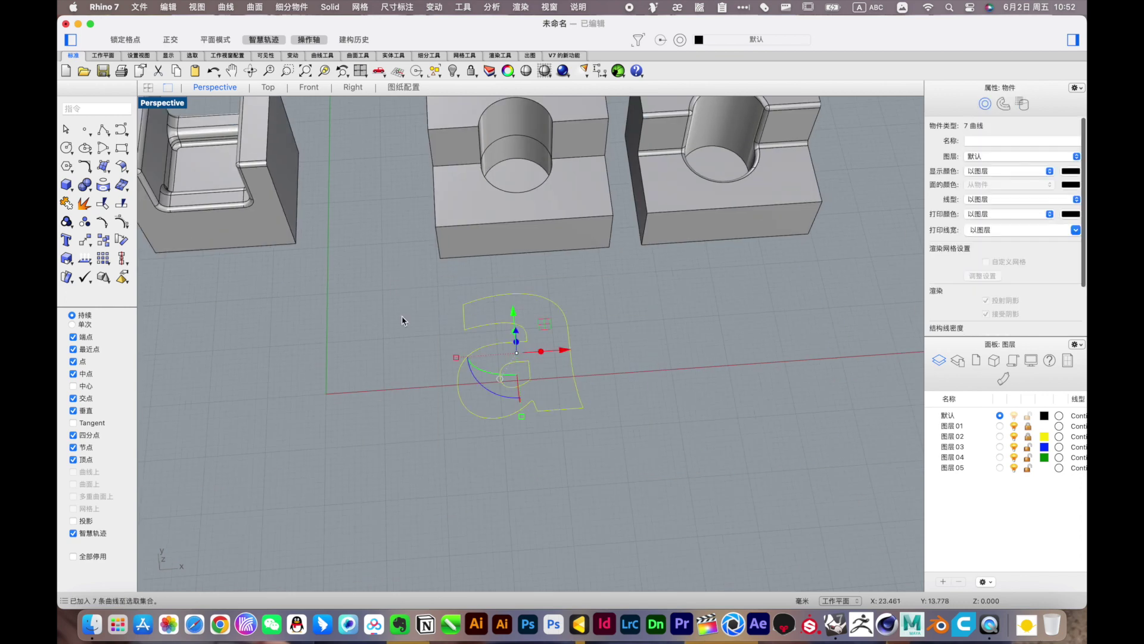
- Extrude the seven outline curves into a new solid letter 'a'
{"action": "left_click", "coordinate": [103, 188]}
{"action": "left_click", "coordinate": [225, 347]}
{"action": "left_click", "coordinate": [404, 257]}
{"action": "mouse_move", "coordinate": [405, 257]}
{"action": "right_mouse_down"}
{"action": "mouse_move", "coordinate": [460, 289]}
{"action": "mouse_move", "coordinate": [314, 260]}
{"action": "right_mouse_up"}
- Run FilletEdge on the extruded letter 'a' edges and apply radius 1 fillets
{"action": "type", "text": "FilletEdge"}
{"action": "key", "text": "Return"}
{"action": "scroll", "coordinate": [392, 251], "scroll_direction": "up", "scroll_amount": 3}
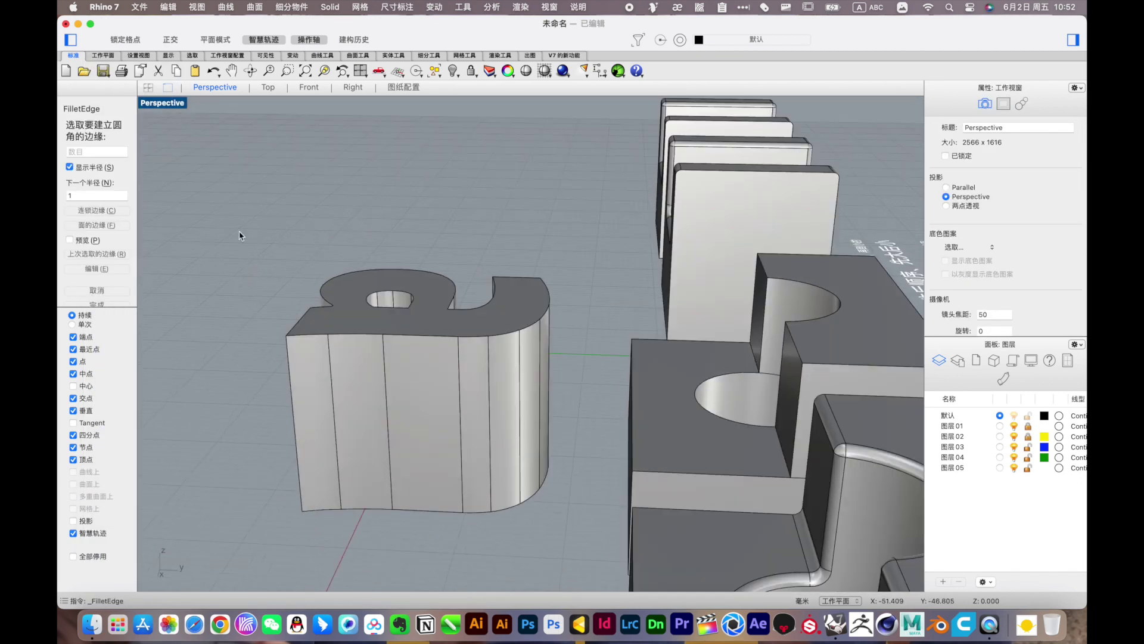
{"action": "left_click_drag", "start_coordinate": [256, 227], "coordinate": [566, 370]}
{"action": "mouse_move", "coordinate": [417, 358]}
{"action": "right_mouse_down"}
{"action": "mouse_move", "coordinate": [685, 322]}
{"action": "mouse_move", "coordinate": [523, 416]}
{"action": "right_mouse_up"}
{"action": "scroll", "coordinate": [716, 310], "scroll_direction": "up", "scroll_amount": 3}
{"action": "scroll", "coordinate": [523, 416], "scroll_direction": "up", "scroll_amount": 2}
{"action": "scroll", "coordinate": [468, 518], "scroll_direction": "down", "scroll_amount": 5}
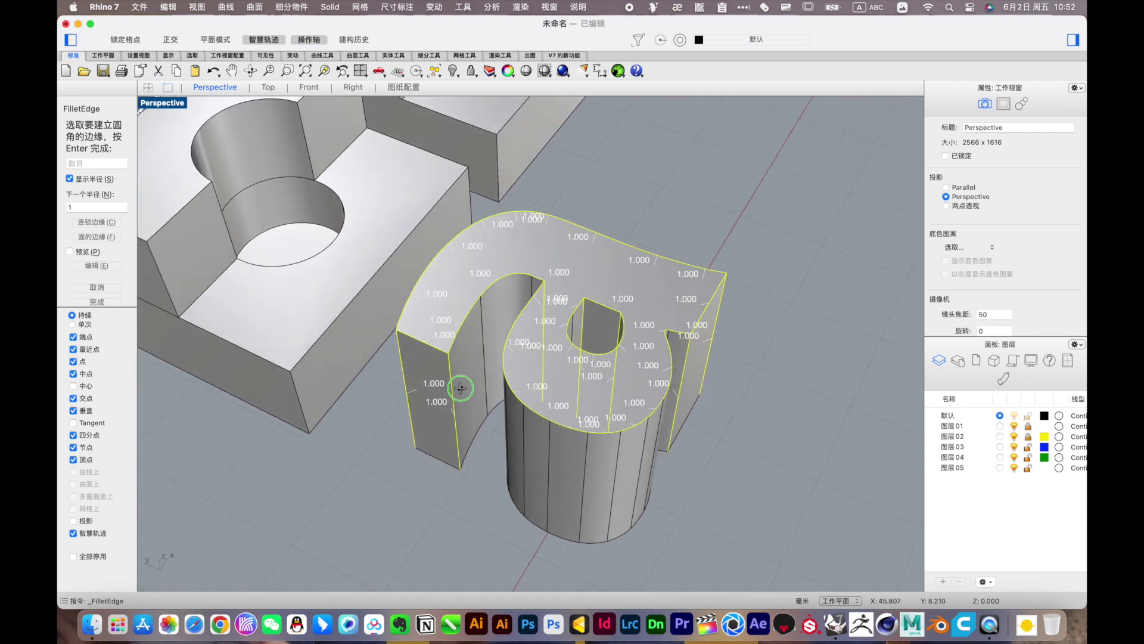
{"action": "mouse_move", "coordinate": [468, 518]}
{"action": "right_mouse_down"}
{"action": "mouse_move", "coordinate": [417, 453]}
{"action": "mouse_move", "coordinate": [510, 404]}
{"action": "right_mouse_up"}
{"action": "scroll", "coordinate": [511, 403], "scroll_direction": "up", "scroll_amount": 2}
{"action": "key", "text": "Return"}
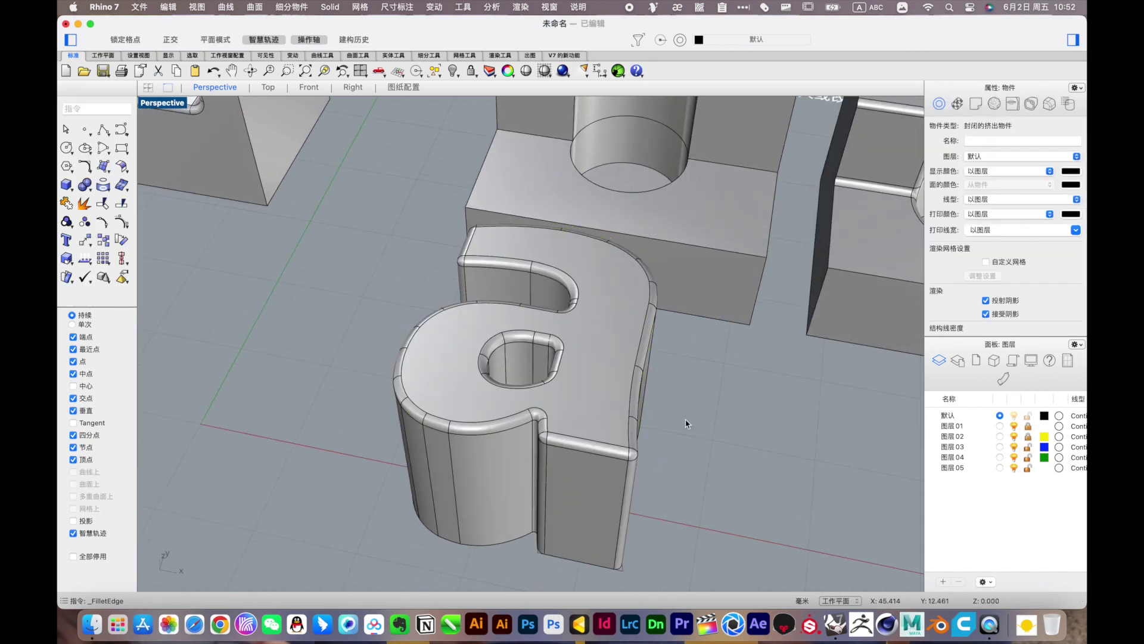
- Zoom and orbit to inspect the filleted inner hole, then pan toward the other blocks
{"action": "scroll", "coordinate": [687, 424], "scroll_direction": "up", "scroll_amount": 2}
{"action": "right_click_drag", "start_coordinate": [636, 373], "coordinate": [643, 307]}
{"action": "scroll", "coordinate": [643, 306], "scroll_direction": "up", "scroll_amount": 3}
{"action": "scroll", "coordinate": [353, 279], "scroll_direction": "up", "scroll_amount": 2}
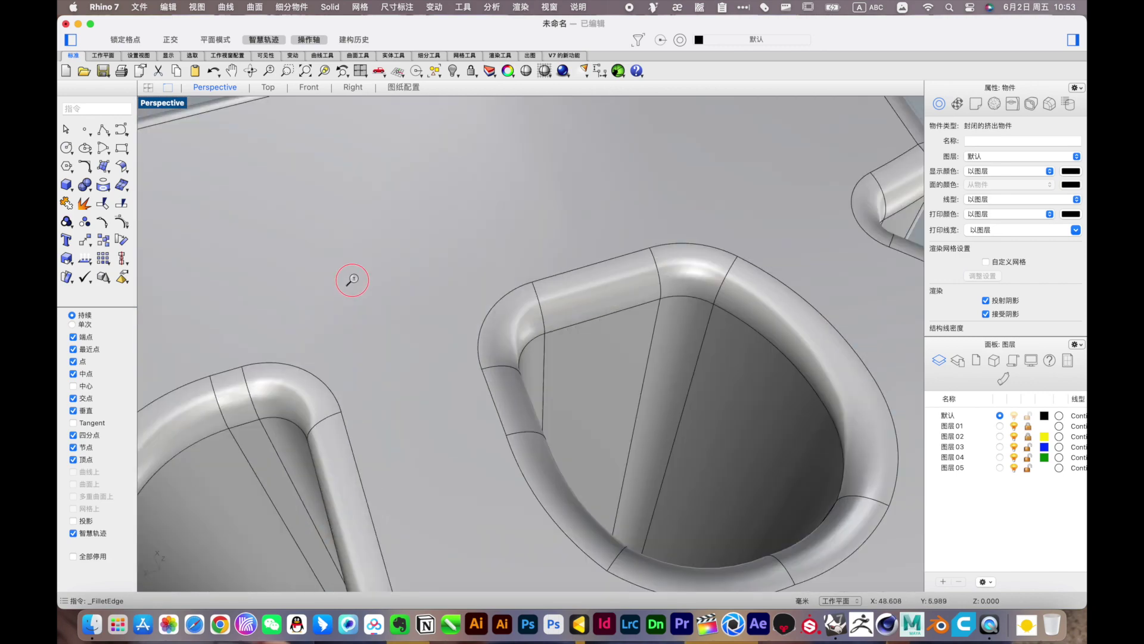
{"action": "scroll", "coordinate": [353, 279], "scroll_direction": "down", "scroll_amount": 5}
{"action": "right_click_drag", "start_coordinate": [352, 280], "coordinate": [526, 350]}
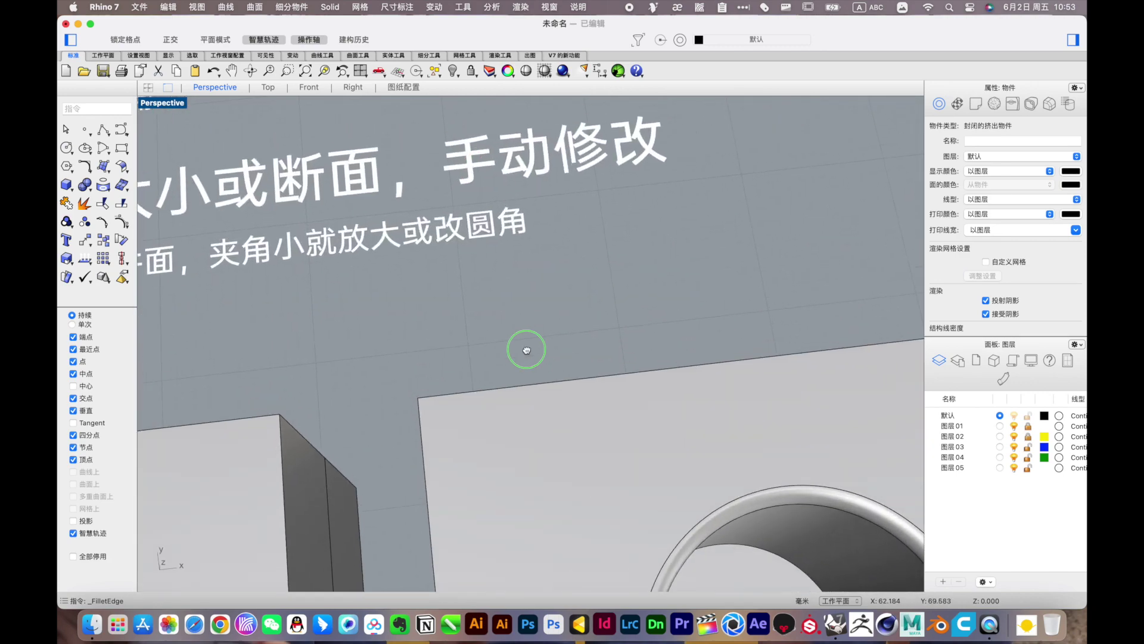
{"action": "scroll", "coordinate": [527, 349], "scroll_direction": "down", "scroll_amount": 5}
{"action": "scroll", "coordinate": [444, 282], "scroll_direction": "up", "scroll_amount": 5}
- Bring the cylinder-on-block models into view and select the cylinder-on-block solid
{"action": "scroll", "coordinate": [617, 335], "scroll_direction": "down", "scroll_amount": 5}
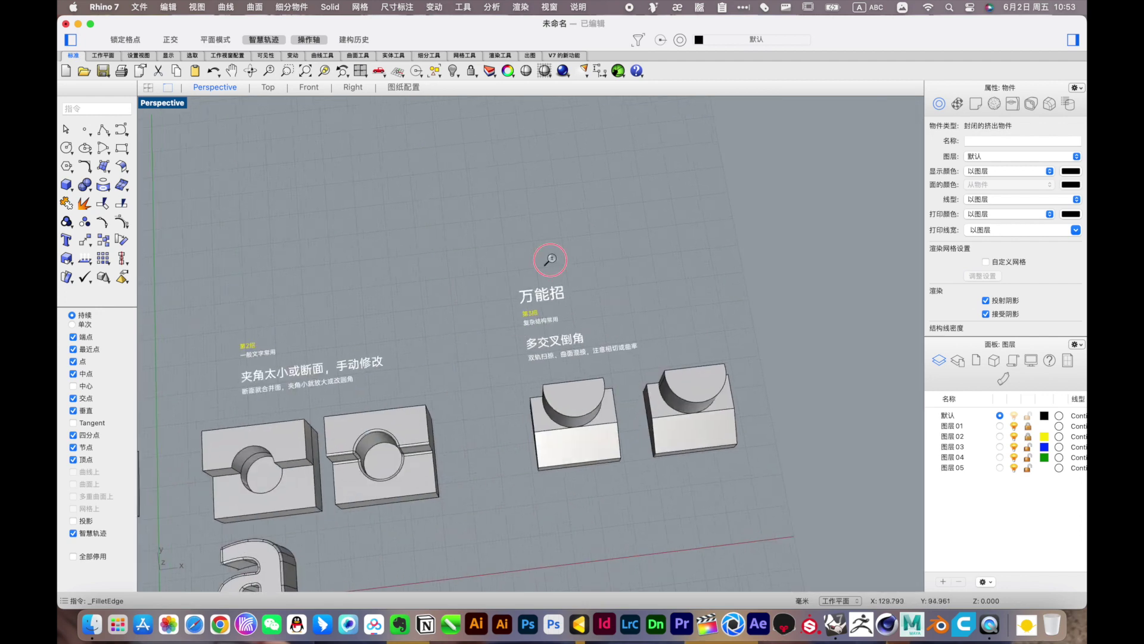
{"action": "scroll", "coordinate": [397, 238], "scroll_direction": "up", "scroll_amount": 5}
{"action": "right_click_drag", "start_coordinate": [639, 447], "coordinate": [434, 390], "text": "shift"}
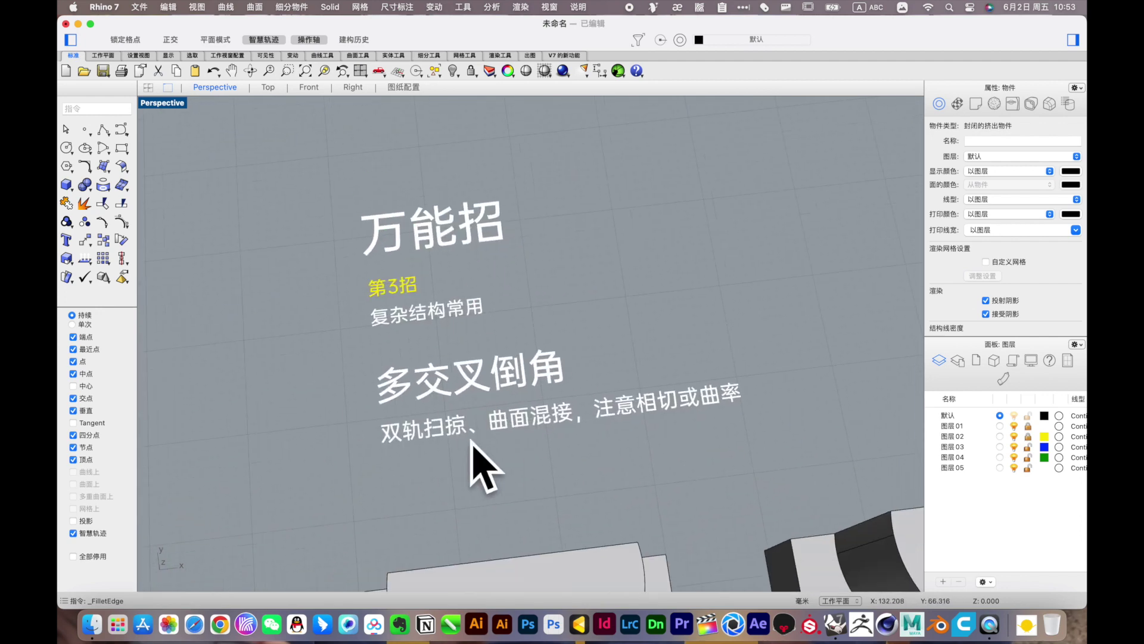
{"action": "scroll", "coordinate": [472, 444], "scroll_direction": "up", "scroll_amount": 2}
{"action": "scroll", "coordinate": [648, 439], "scroll_direction": "down", "scroll_amount": 2}
{"action": "scroll", "coordinate": [596, 476], "scroll_direction": "down", "scroll_amount": 3}
{"action": "left_click", "coordinate": [548, 470]}
{"action": "scroll", "coordinate": [566, 512], "scroll_direction": "up", "scroll_amount": 5}
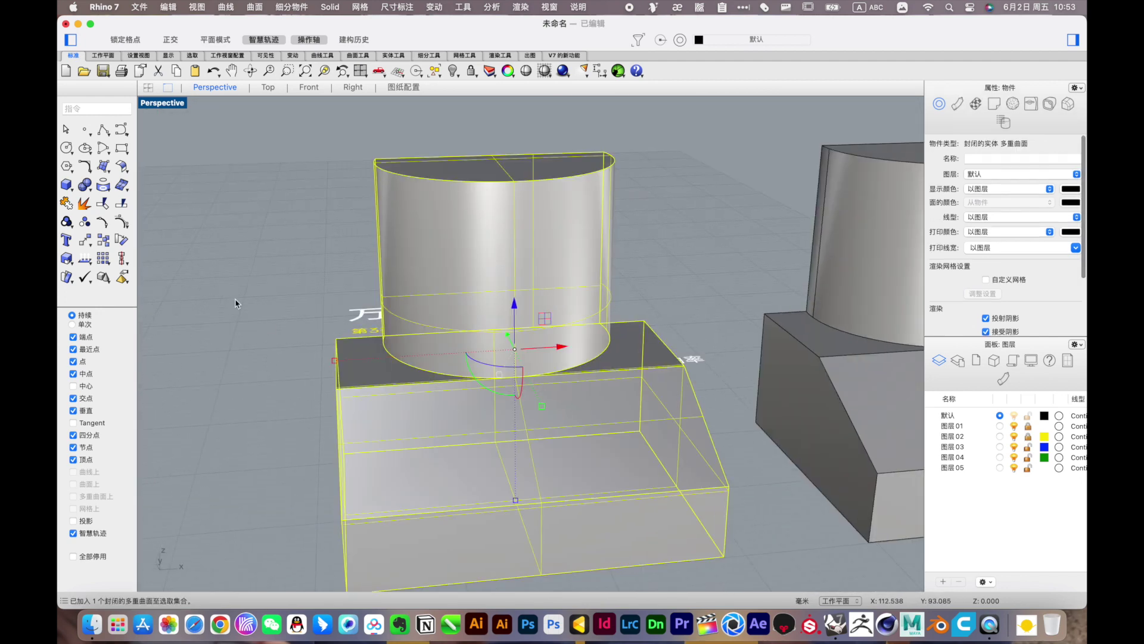
- Fillet the cylinder's base edges on the block at radius 1.000 and inspect the result
{"action": "left_click_drag", "start_coordinate": [67, 185], "coordinate": [108, 268]}
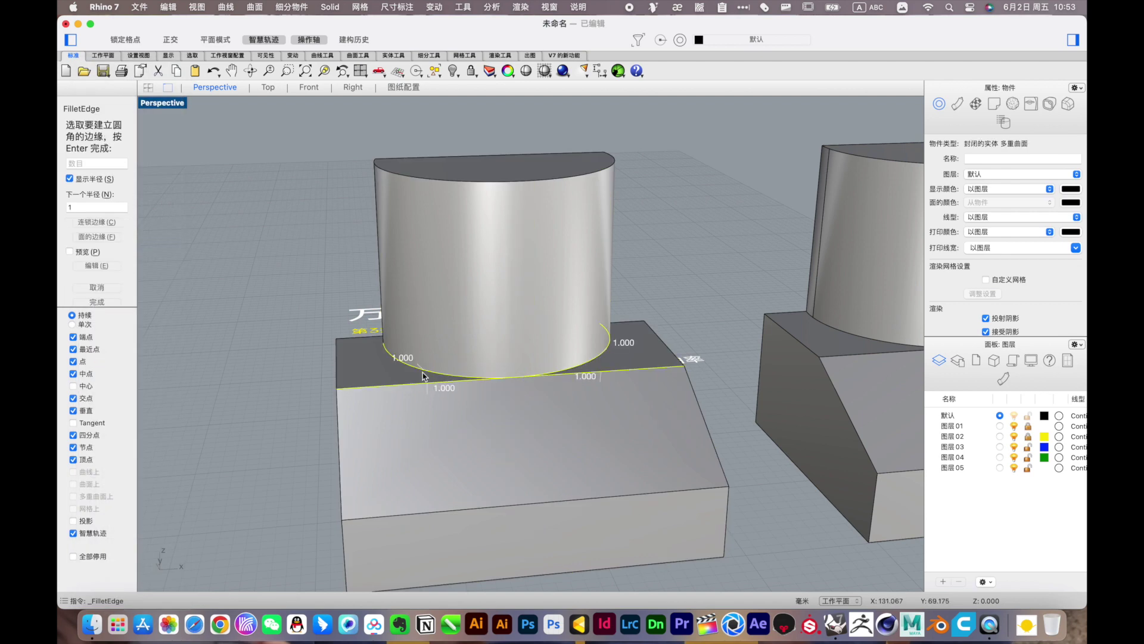
{"action": "scroll", "coordinate": [441, 380], "scroll_direction": "up", "scroll_amount": 2}
{"action": "key", "text": "Return"}
{"action": "scroll", "coordinate": [514, 385], "scroll_direction": "up", "scroll_amount": 4}
{"action": "scroll", "coordinate": [501, 384], "scroll_direction": "up", "scroll_amount": 4}
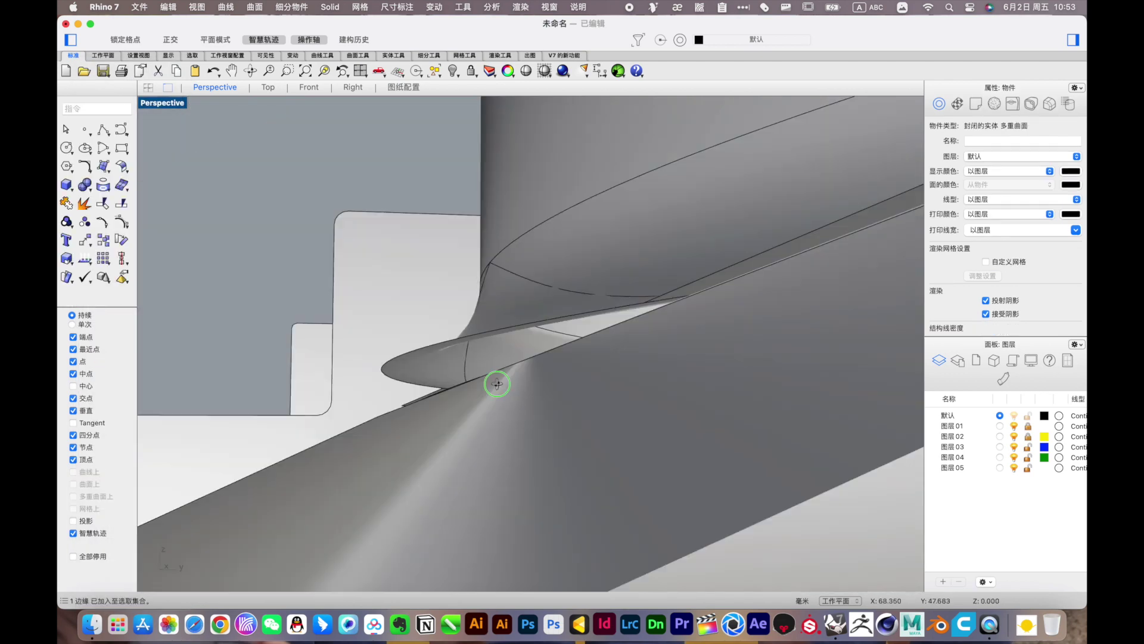
{"action": "scroll", "coordinate": [625, 298], "scroll_direction": "down", "scroll_amount": 2}
{"action": "scroll", "coordinate": [478, 484], "scroll_direction": "down", "scroll_amount": 6}
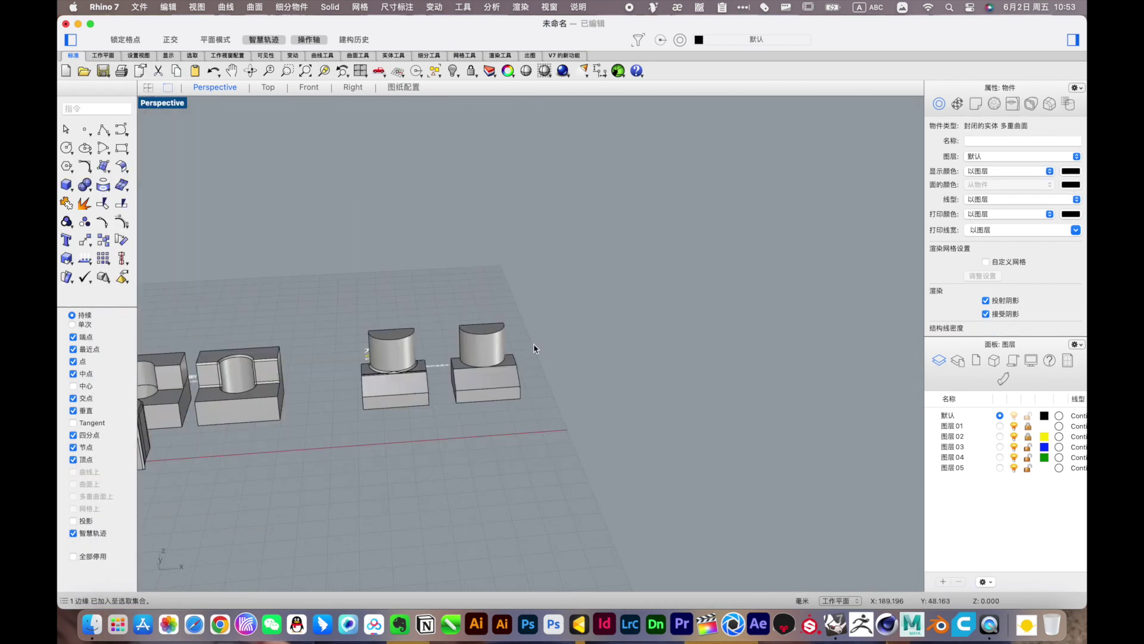
{"action": "scroll", "coordinate": [507, 304], "scroll_direction": "up", "scroll_amount": 6}
{"action": "scroll", "coordinate": [563, 392], "scroll_direction": "up", "scroll_amount": 3}
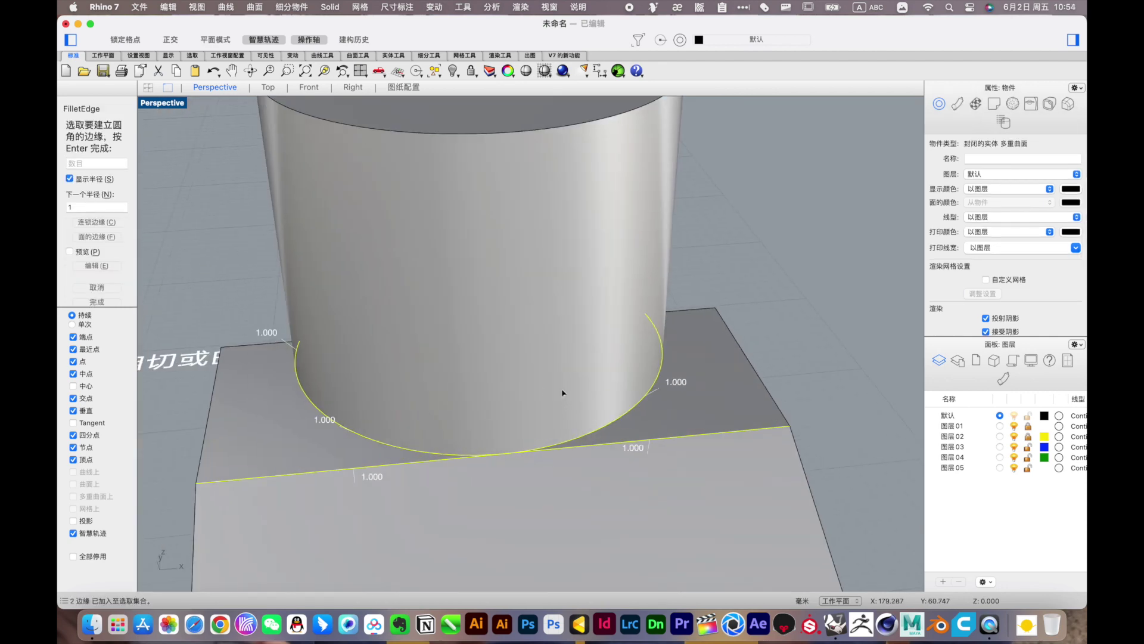
- Split the cylinder-base fillet surface by isocurve and delete the first unwanted piece
{"action": "scroll", "coordinate": [512, 456], "scroll_direction": "up", "scroll_amount": 2}
{"action": "left_click", "coordinate": [751, 450]}
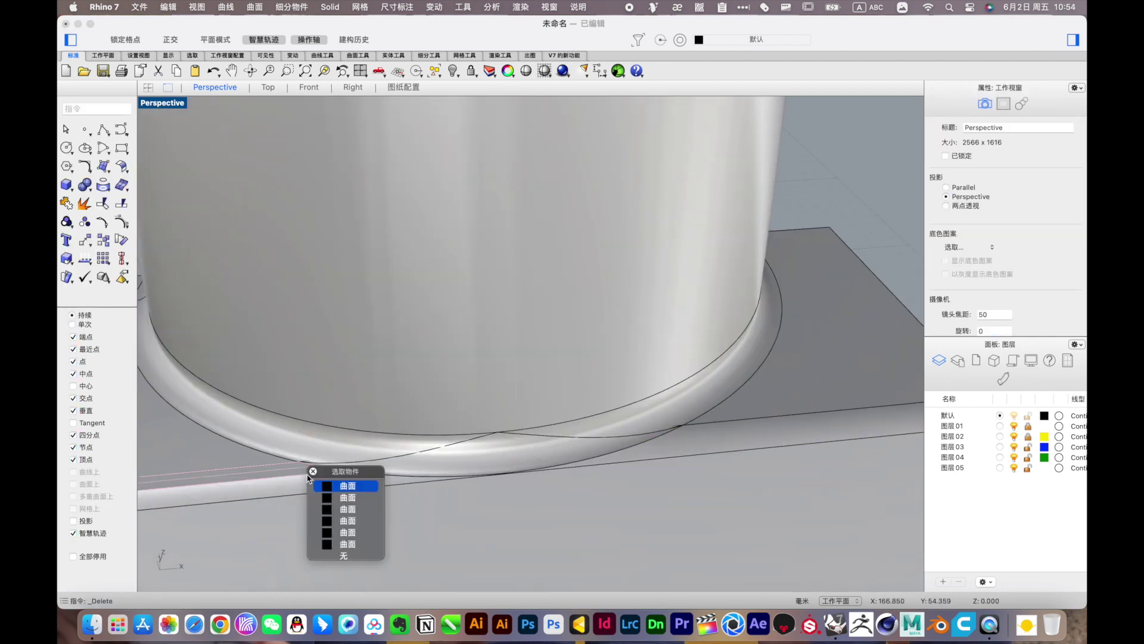
{"action": "left_click", "coordinate": [255, 7]}
{"action": "mouse_move", "coordinate": [271, 396]}
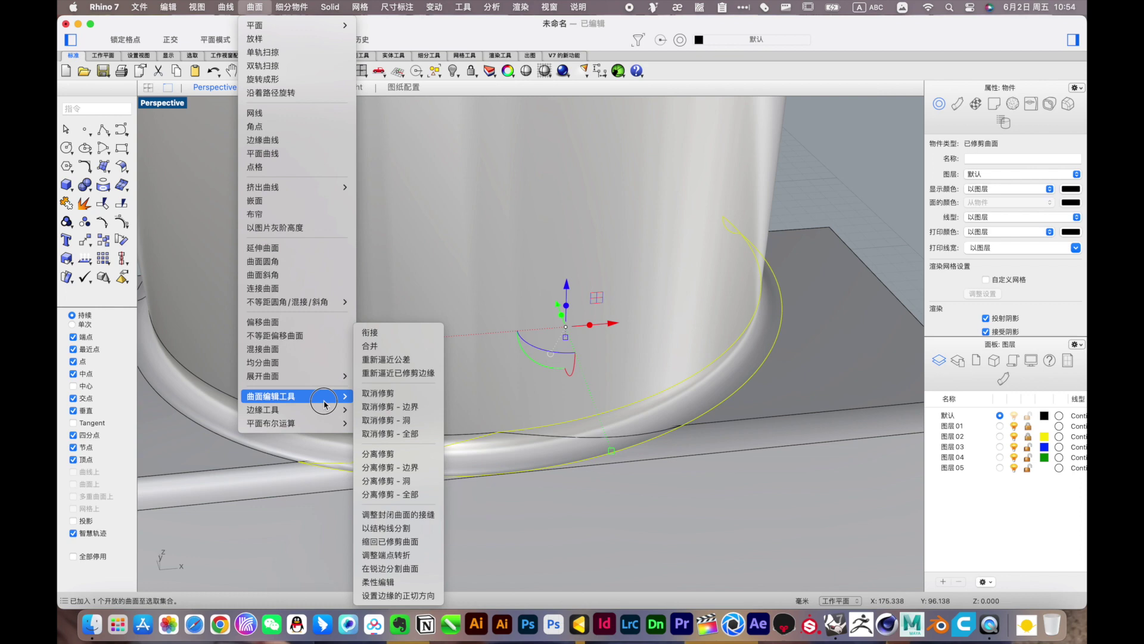
{"action": "left_click", "coordinate": [387, 528]}
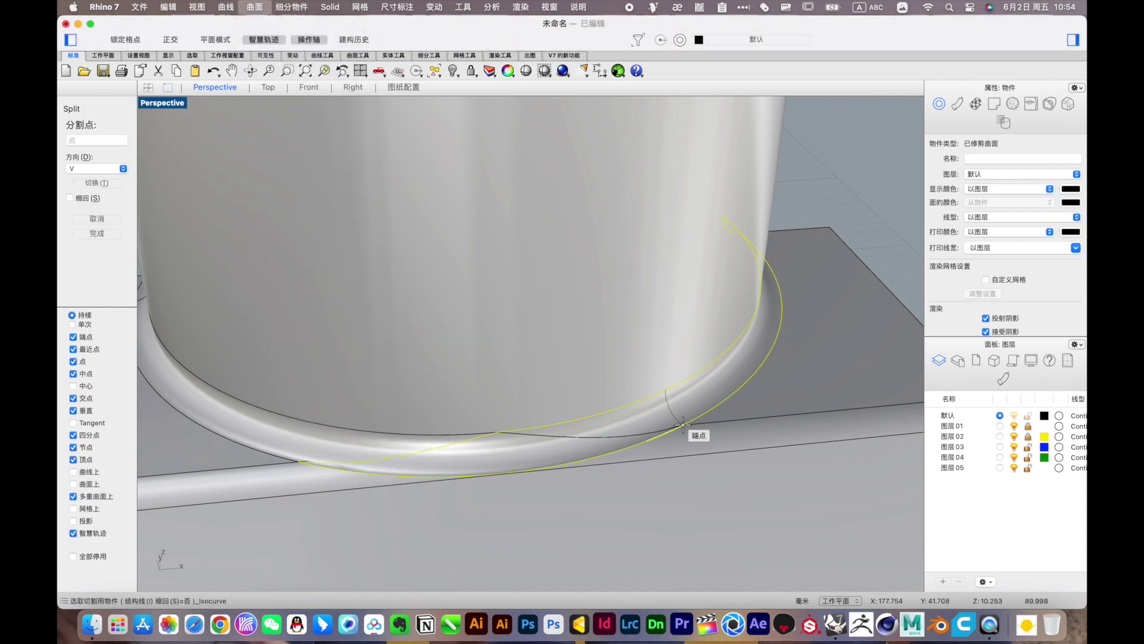
{"action": "key", "text": "Delete"}
- Delete the second overlapping fillet piece, leaving a clean gap across the block edge
{"action": "right_click_drag", "start_coordinate": [639, 431], "coordinate": [423, 479]}
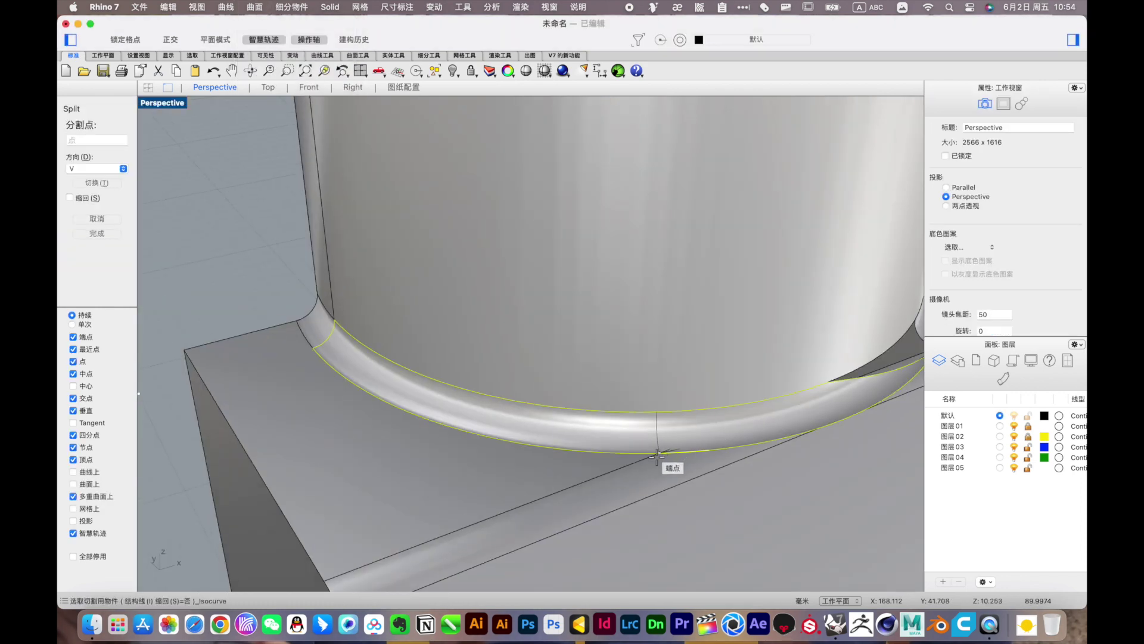
{"action": "scroll", "coordinate": [694, 460], "scroll_direction": "down", "scroll_amount": 5}
{"action": "scroll", "coordinate": [473, 457], "scroll_direction": "up", "scroll_amount": 8}
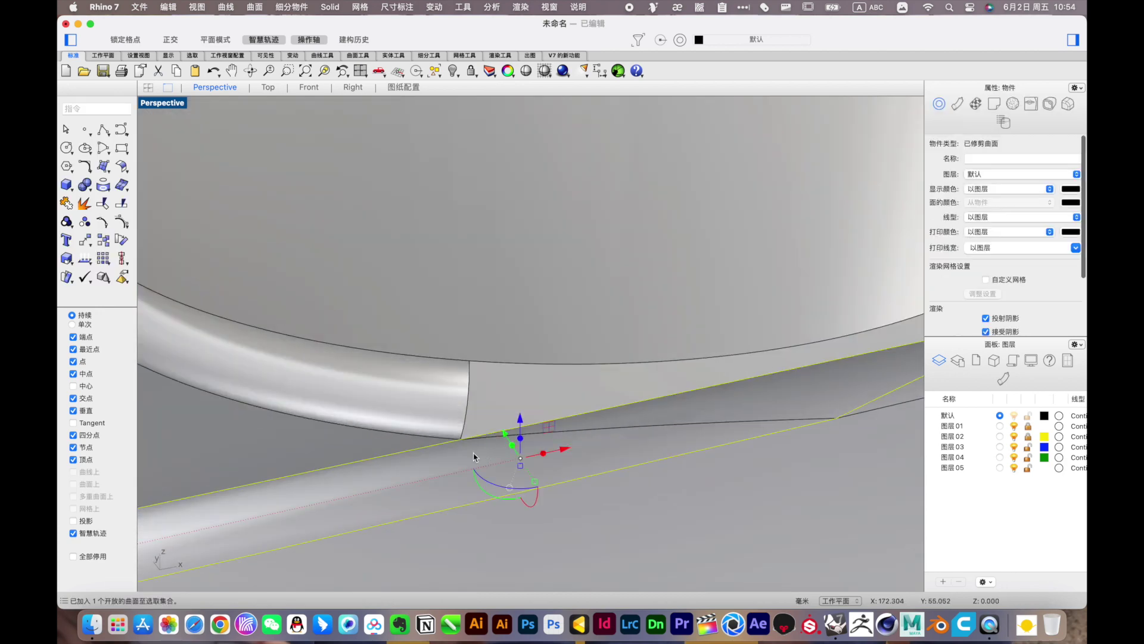
{"action": "left_click", "coordinate": [738, 445]}
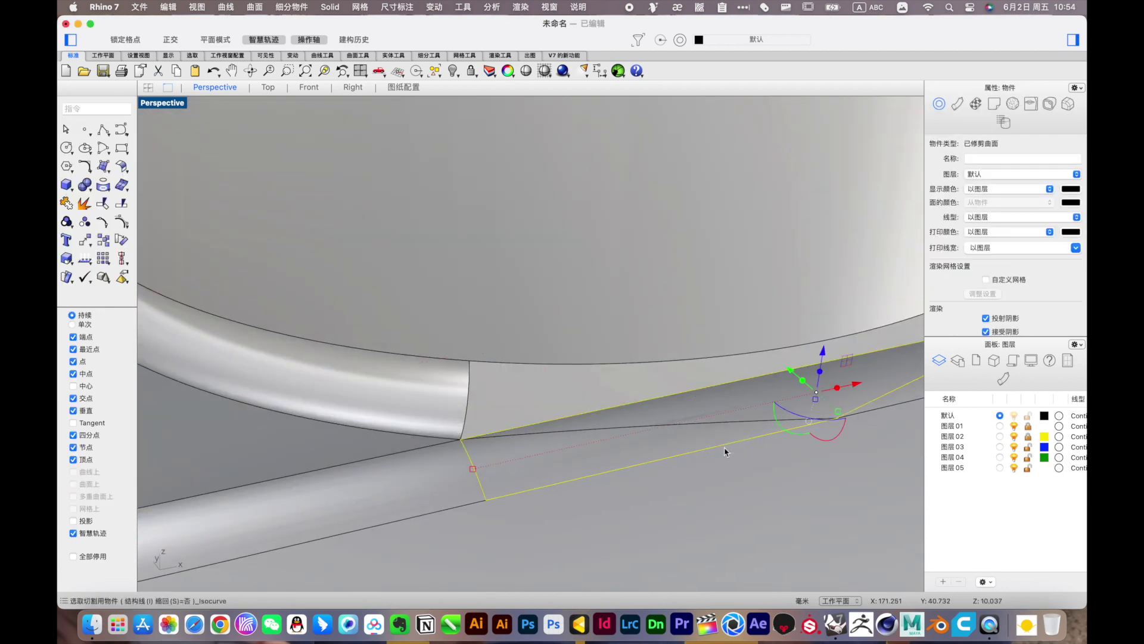
{"action": "right_click_drag", "start_coordinate": [727, 455], "coordinate": [567, 447]}
{"action": "scroll", "coordinate": [452, 483], "scroll_direction": "up", "scroll_amount": 5}
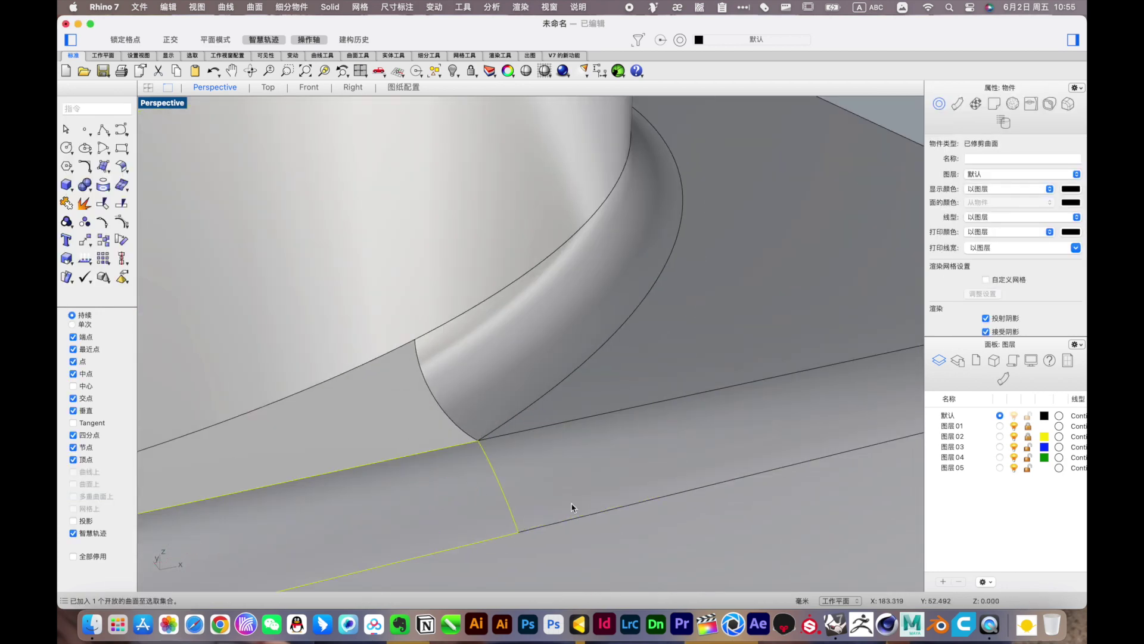
{"action": "key", "text": "Delete"}
{"action": "scroll", "coordinate": [430, 488], "scroll_direction": "down", "scroll_amount": 5}
{"action": "right_click_drag", "start_coordinate": [431, 488], "coordinate": [375, 448]}
{"action": "scroll", "coordinate": [327, 429], "scroll_direction": "up", "scroll_amount": 5}
{"action": "scroll", "coordinate": [327, 429], "scroll_direction": "up", "scroll_amount": 3}
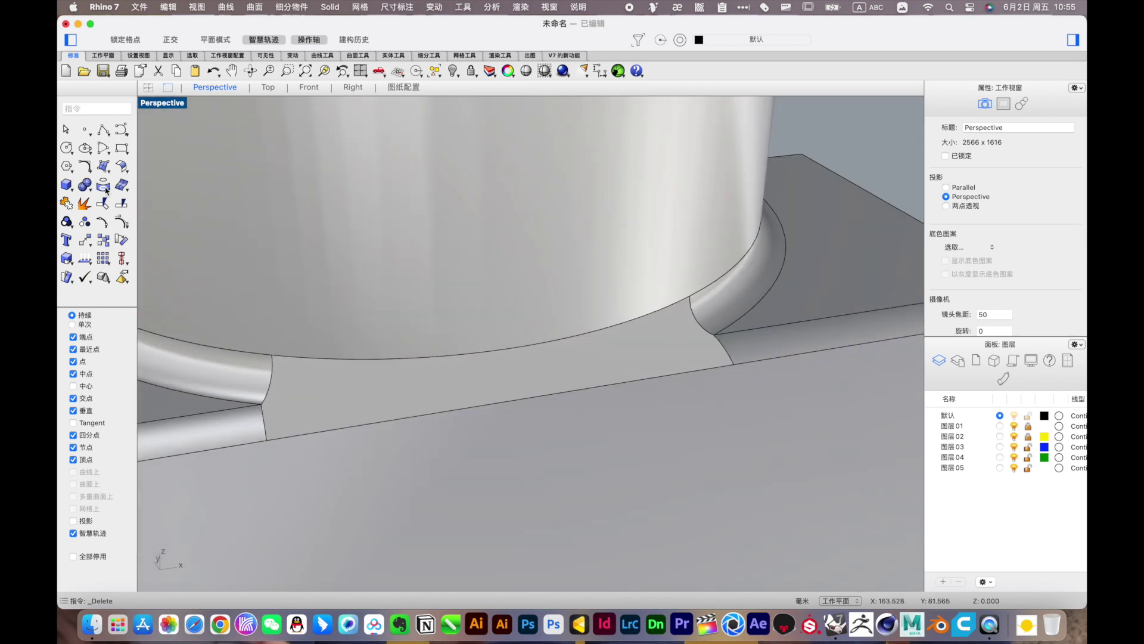
- Duplicate the cylinder base edge and the block edge below the gap, joining the curves
{"action": "left_click_drag", "start_coordinate": [104, 186], "coordinate": [205, 327]}
{"action": "left_click", "coordinate": [587, 332]}
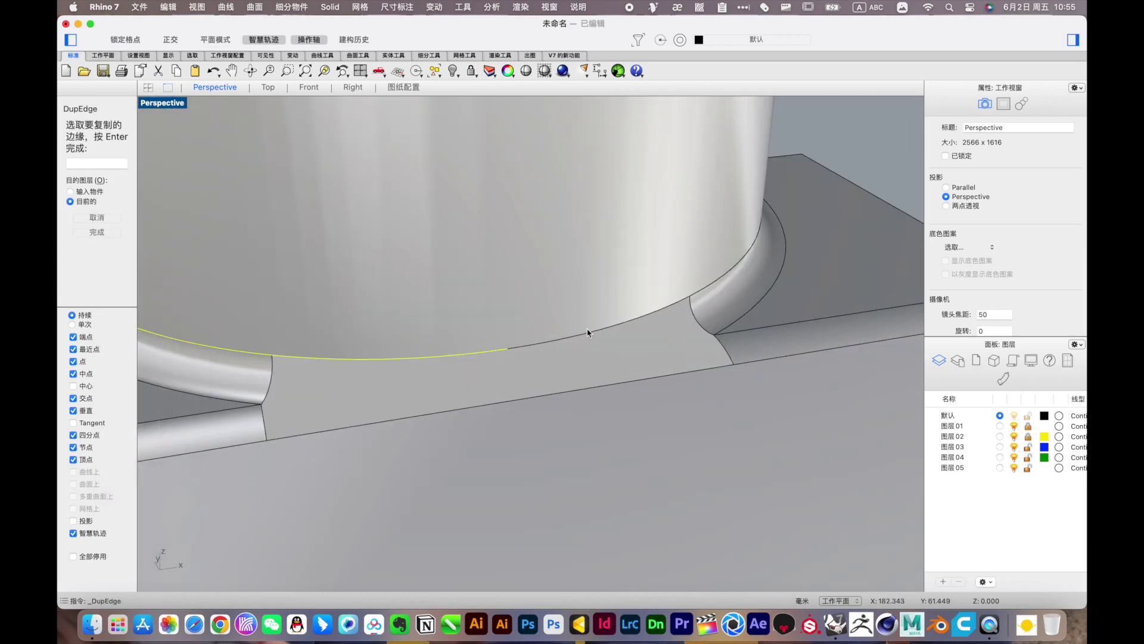
{"action": "key", "text": "Return"}
{"action": "left_click", "coordinate": [406, 452]}
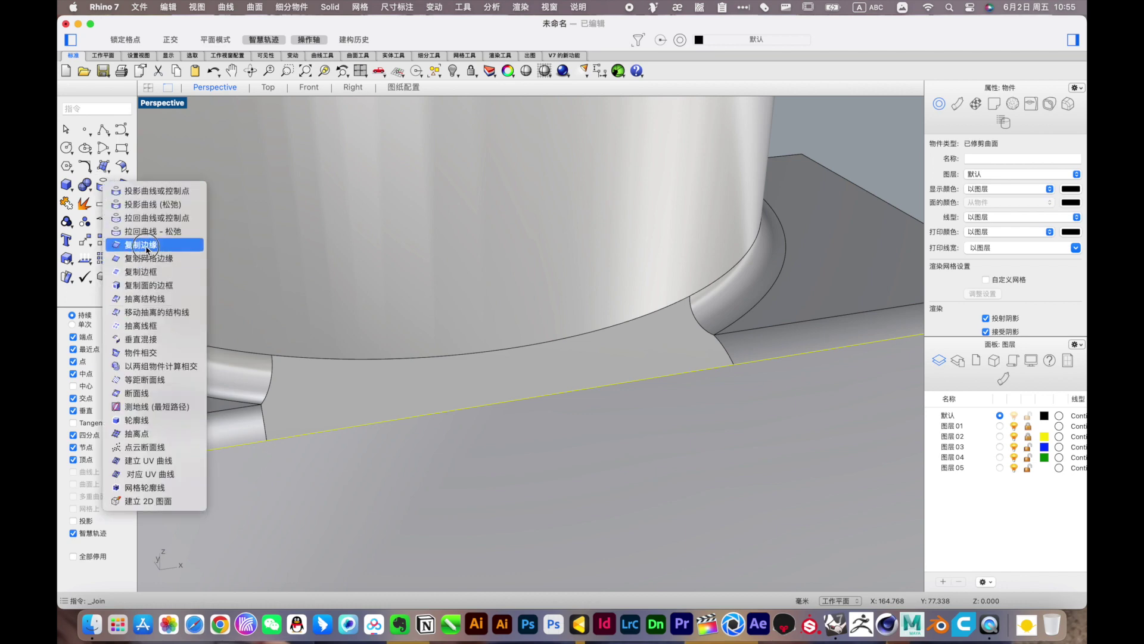
{"action": "left_click_drag", "start_coordinate": [109, 174], "coordinate": [153, 243]}
{"action": "left_click", "coordinate": [562, 393]}
{"action": "key", "text": "Return"}
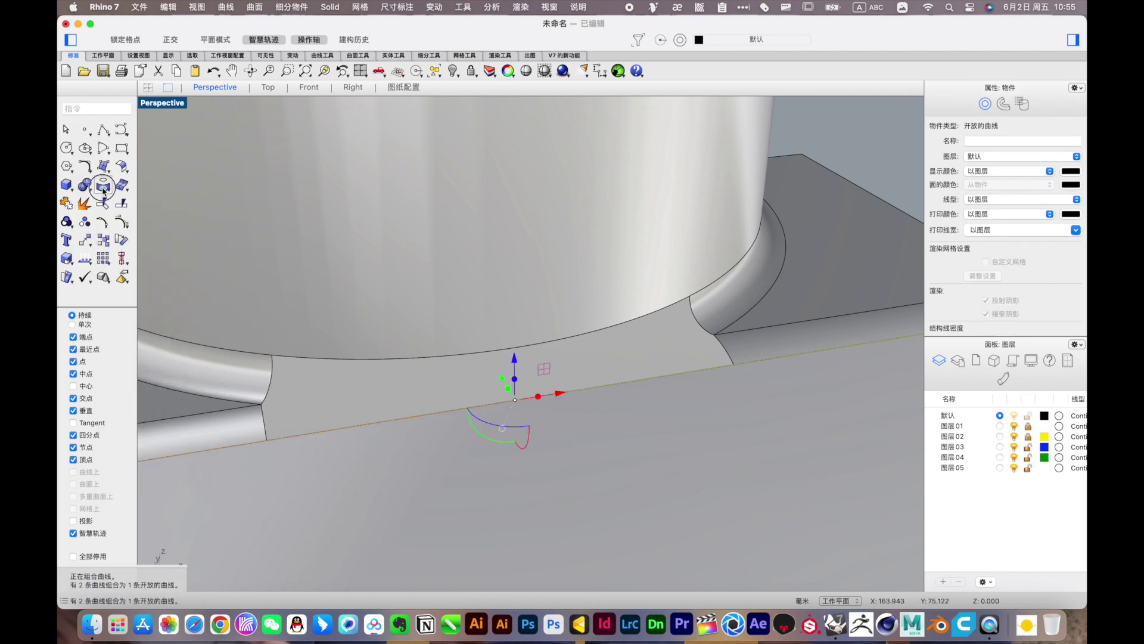
- Duplicate the left and right fillet end edges as curves
{"action": "left_click_drag", "start_coordinate": [103, 191], "coordinate": [153, 248]}
{"action": "left_click", "coordinate": [277, 427]}
{"action": "left_click_drag", "start_coordinate": [103, 203], "coordinate": [153, 251]}
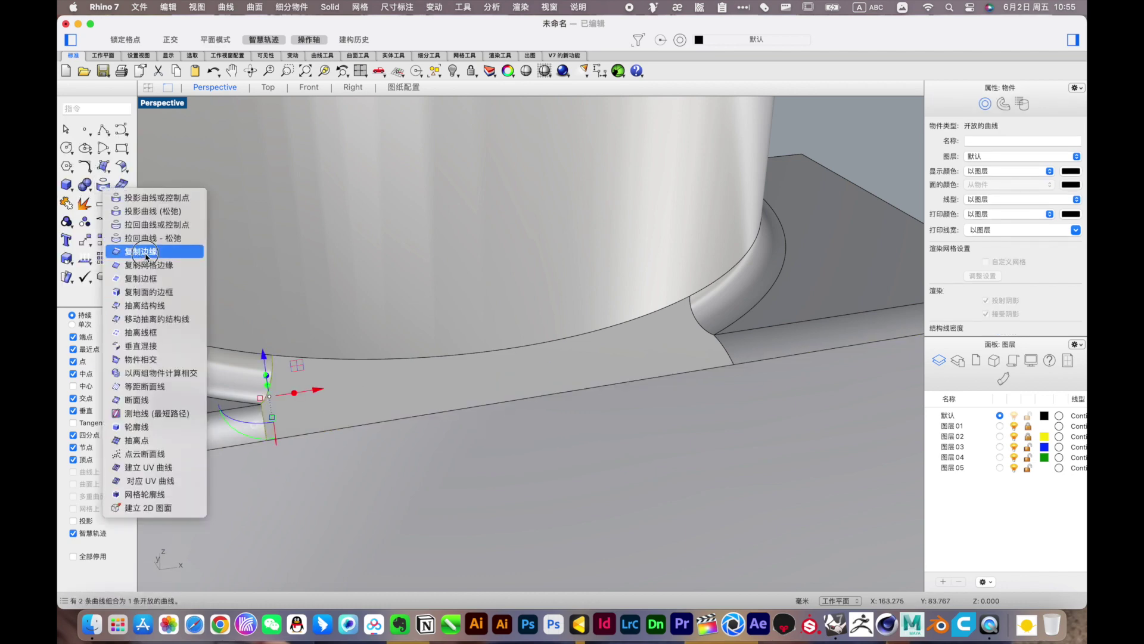
{"action": "left_click", "coordinate": [737, 363]}
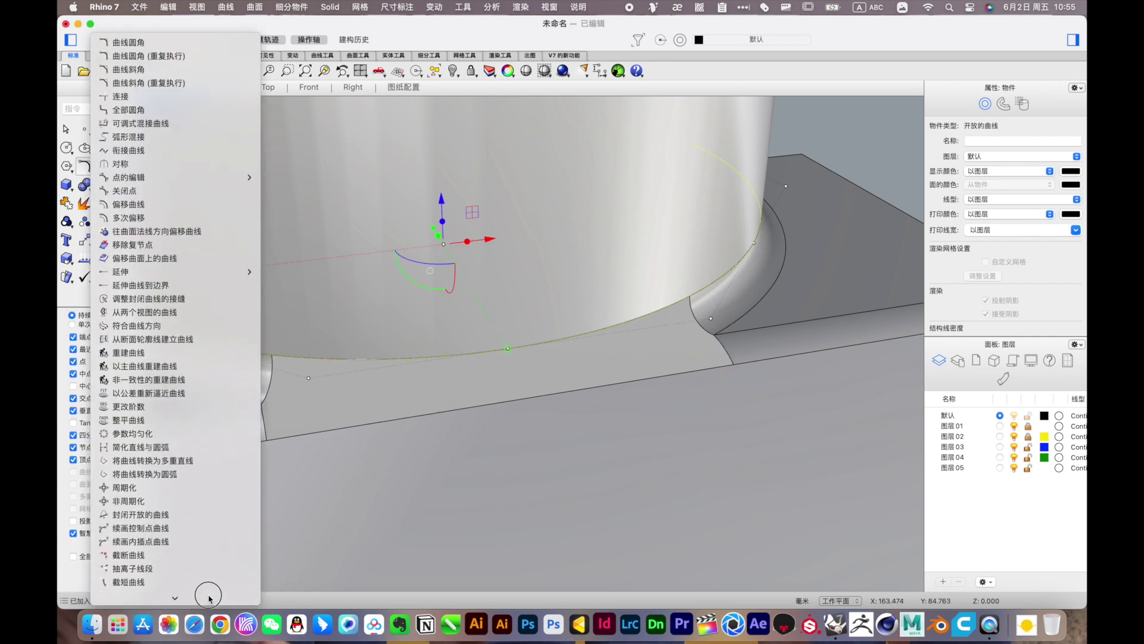
- Shorten the rail curves with SubCrv so they span only the fillet gap
{"action": "left_click_drag", "start_coordinate": [85, 167], "coordinate": [146, 540]}
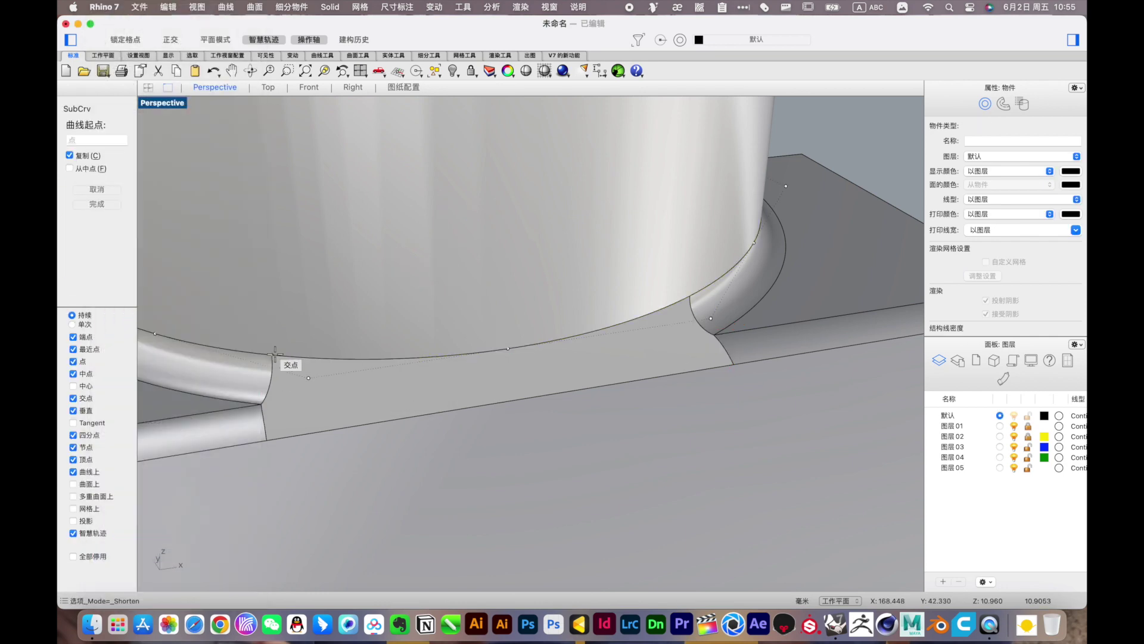
{"action": "left_click", "coordinate": [692, 298]}
{"action": "left_click", "coordinate": [342, 441]}
{"action": "key", "text": "Return"}
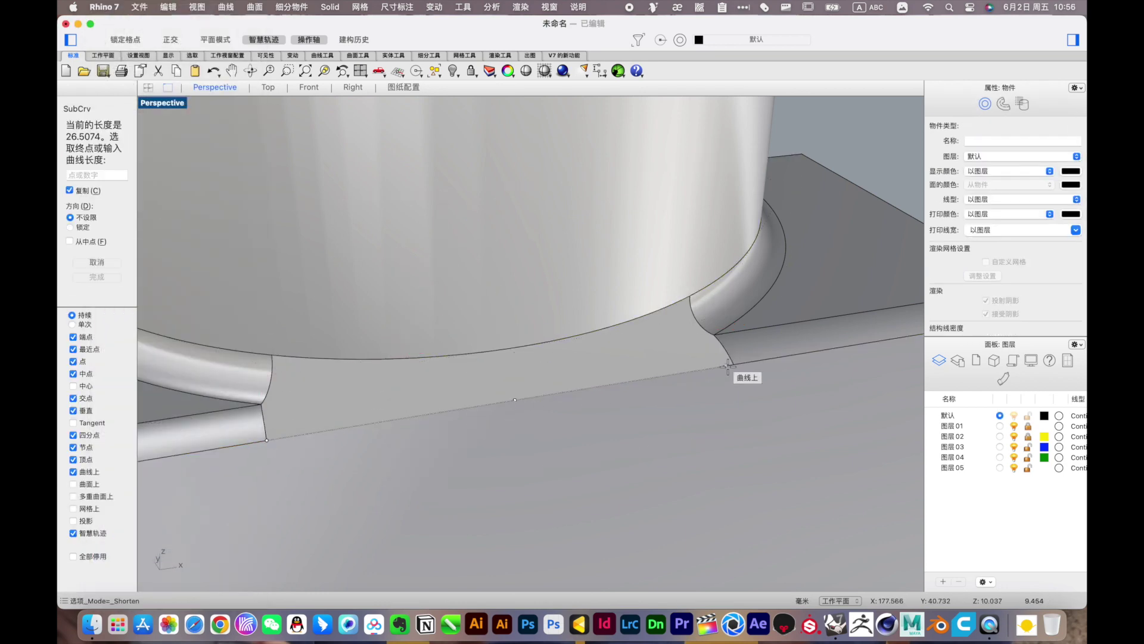
{"action": "left_click", "coordinate": [728, 365]}
{"action": "key", "text": "Escape"}
{"action": "left_click_drag", "start_coordinate": [102, 170], "coordinate": [196, 485]}
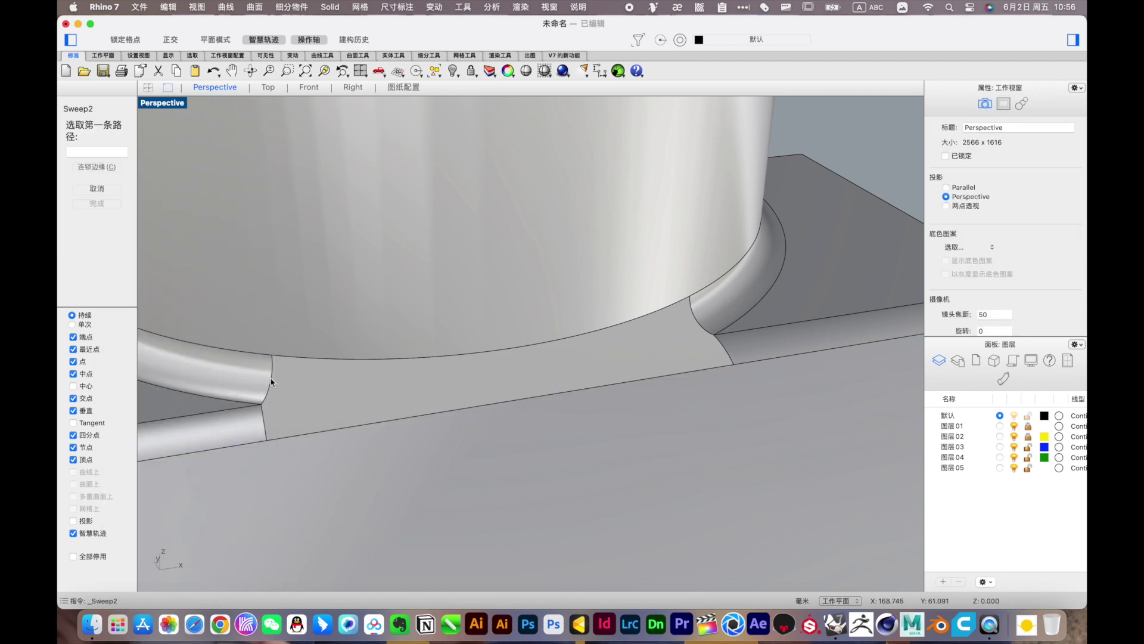
- Sweep along the two rail curves and fillet end edges to fill the gap, then orbit to check it
{"action": "left_click", "coordinate": [345, 399]}
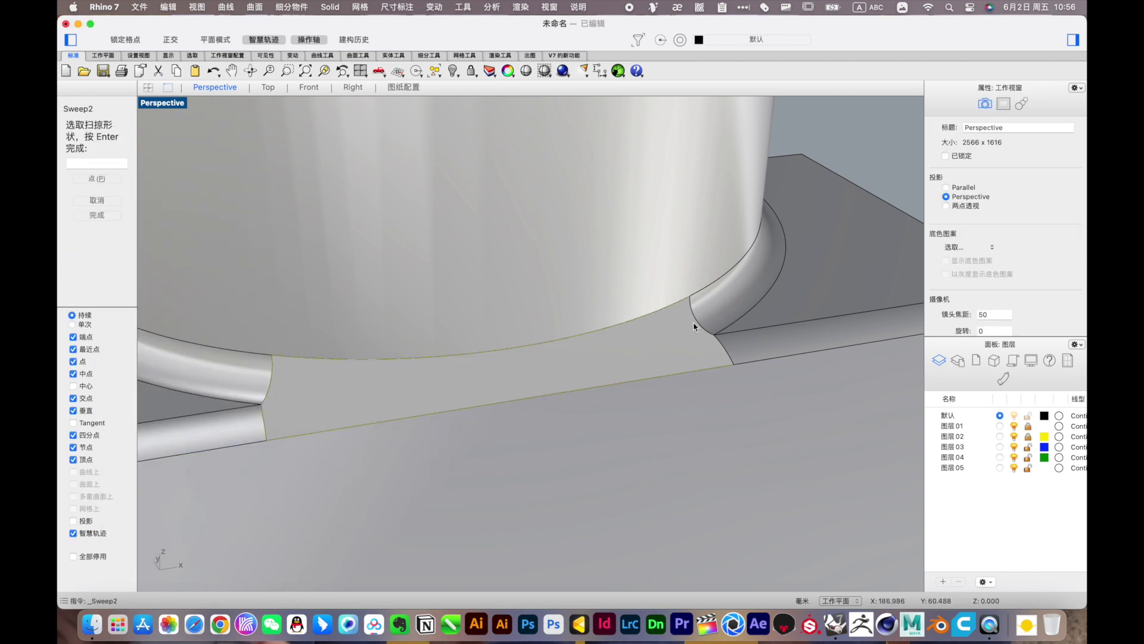
{"action": "key", "text": "Return"}
{"action": "left_click", "coordinate": [1060, 482]}
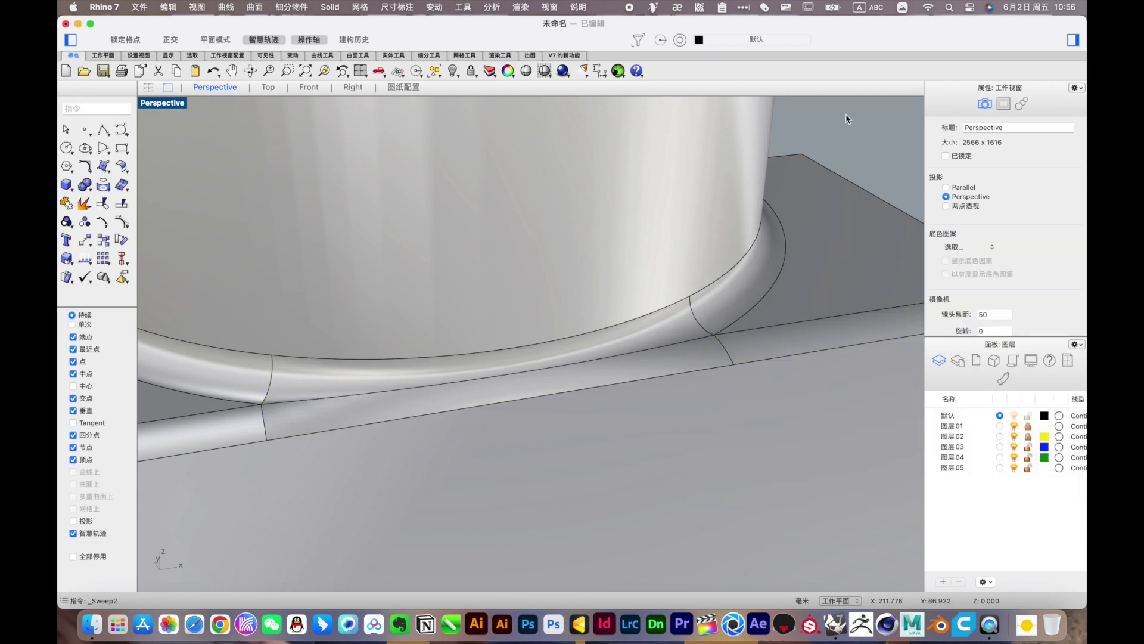
{"action": "mouse_move", "coordinate": [846, 113]}
{"action": "right_mouse_down"}
{"action": "mouse_move", "coordinate": [357, 353]}
{"action": "mouse_move", "coordinate": [514, 411]}
{"action": "right_mouse_up"}
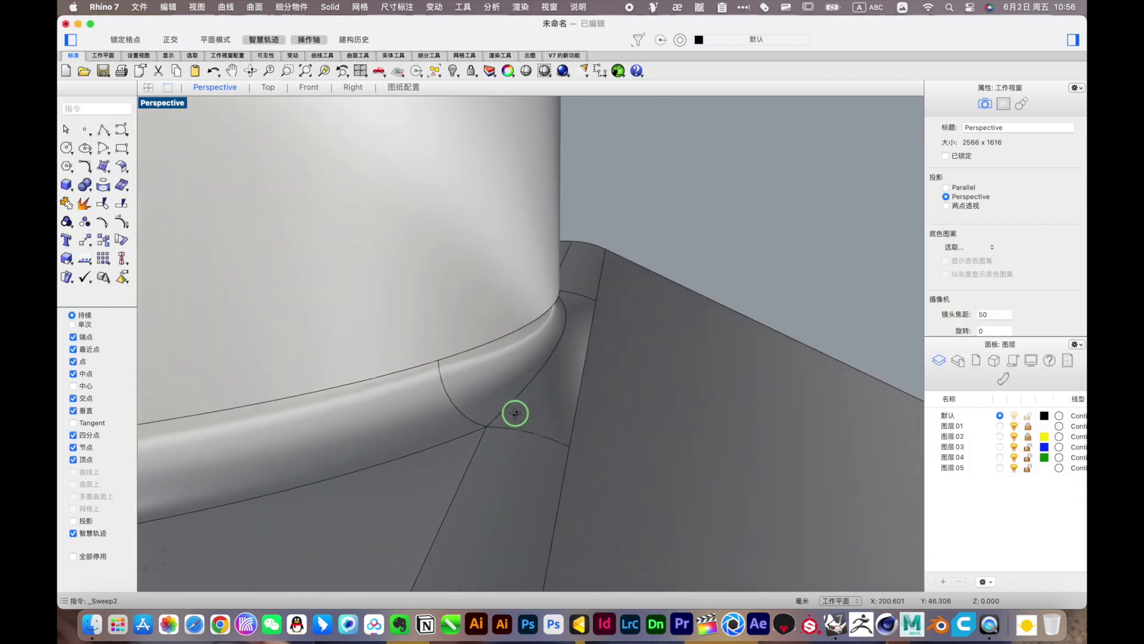
{"action": "scroll", "coordinate": [511, 402], "scroll_direction": "down", "scroll_amount": 5}
{"action": "scroll", "coordinate": [409, 328], "scroll_direction": "up", "scroll_amount": 5}
{"action": "scroll", "coordinate": [284, 374], "scroll_direction": "up", "scroll_amount": 3}
{"action": "mouse_move", "coordinate": [284, 375]}
{"action": "right_mouse_down"}
{"action": "mouse_move", "coordinate": [391, 381]}
{"action": "mouse_move", "coordinate": [752, 291]}
{"action": "right_mouse_up"}
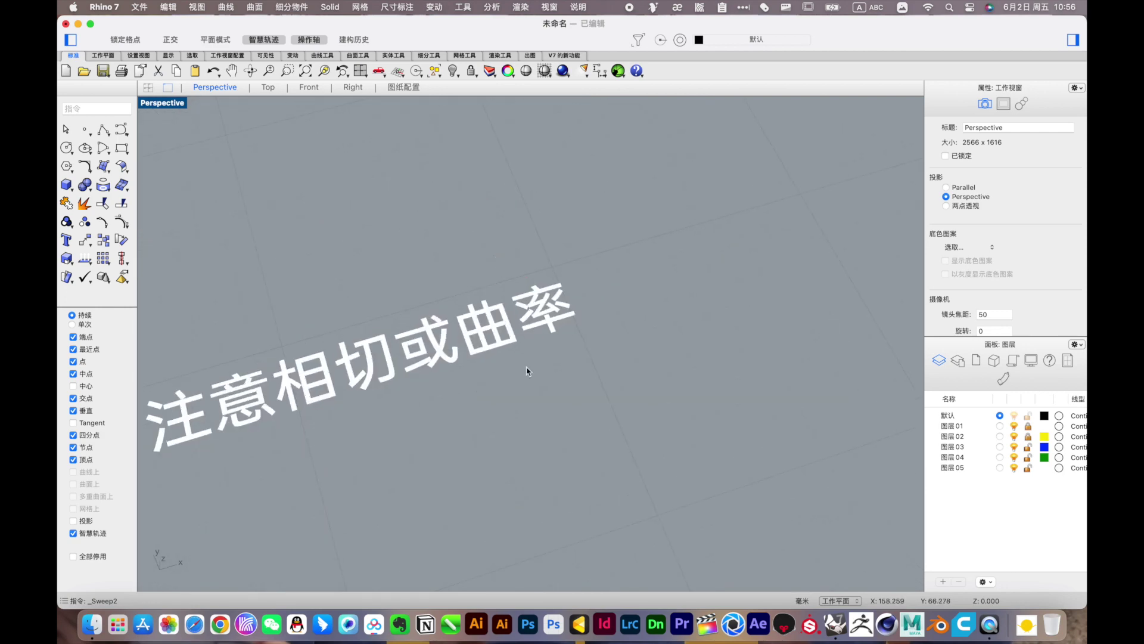